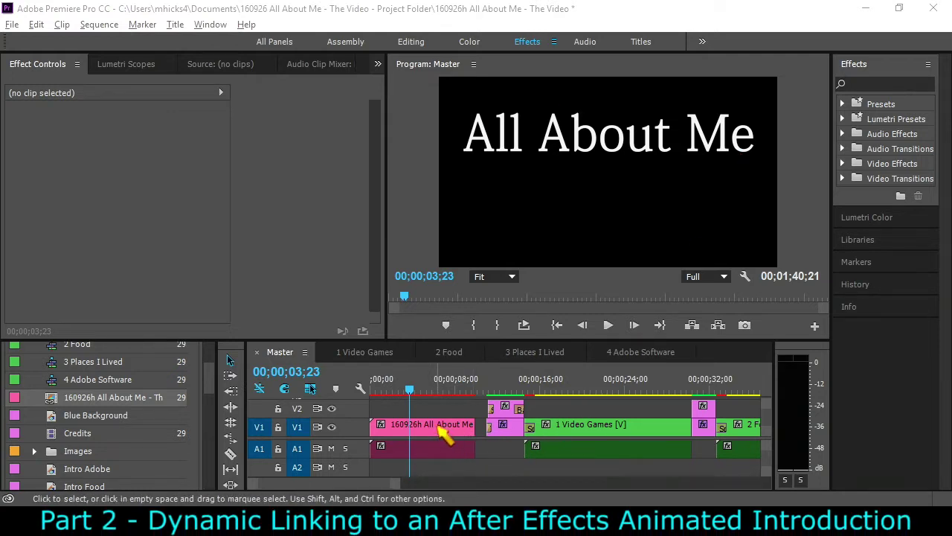
# Step: Open the linked All About Me composition from the Master sequence for editing in After Effects
pyautogui.click(445, 438)
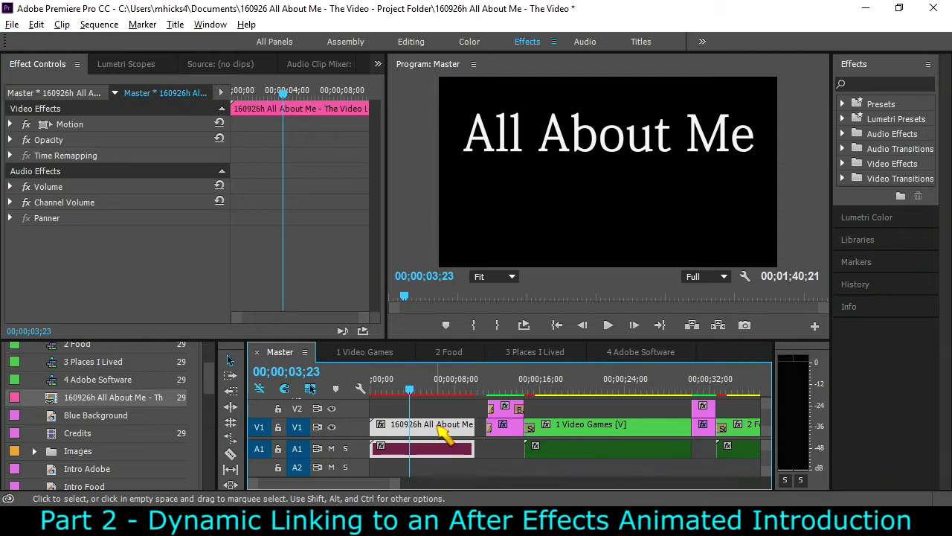
pyautogui.rightClick(445, 436)
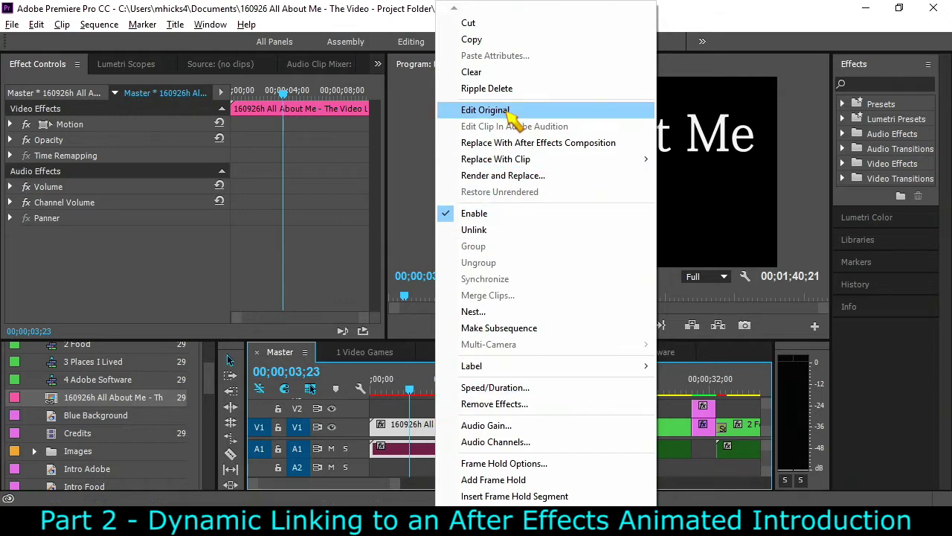
pyautogui.click(485, 110)
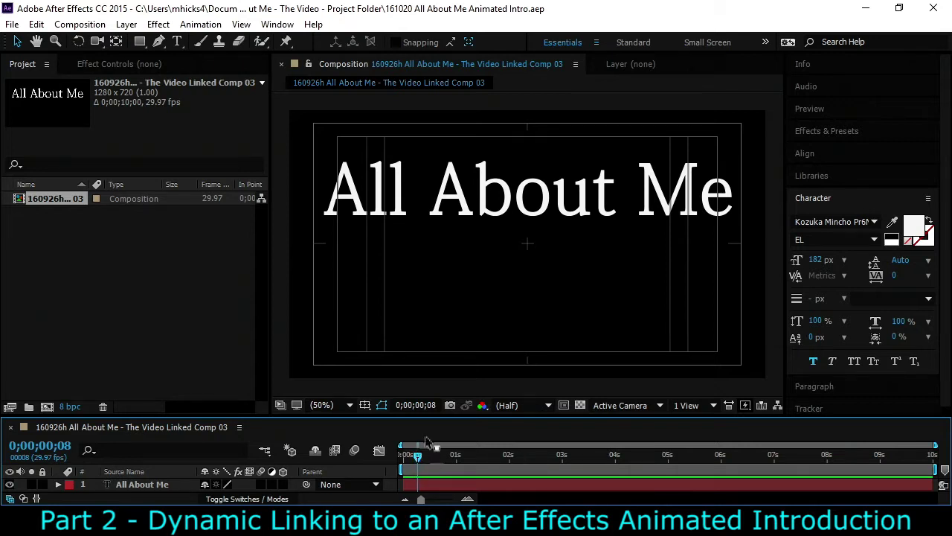
# Step: Set the All About Me title's font to Tw Cen MT Condensed and its size to 206 px
pyautogui.click(491, 202)
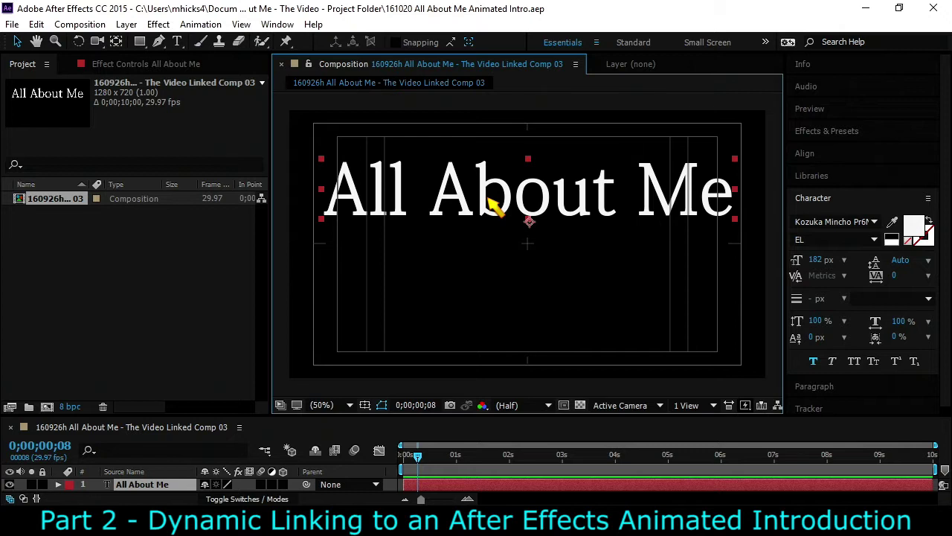
pyautogui.click(837, 243)
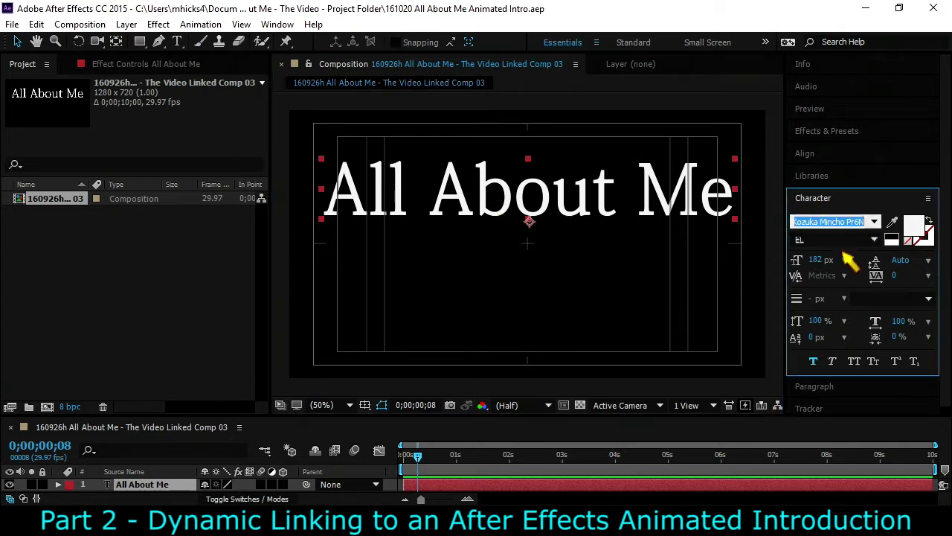
pyautogui.press('Down')
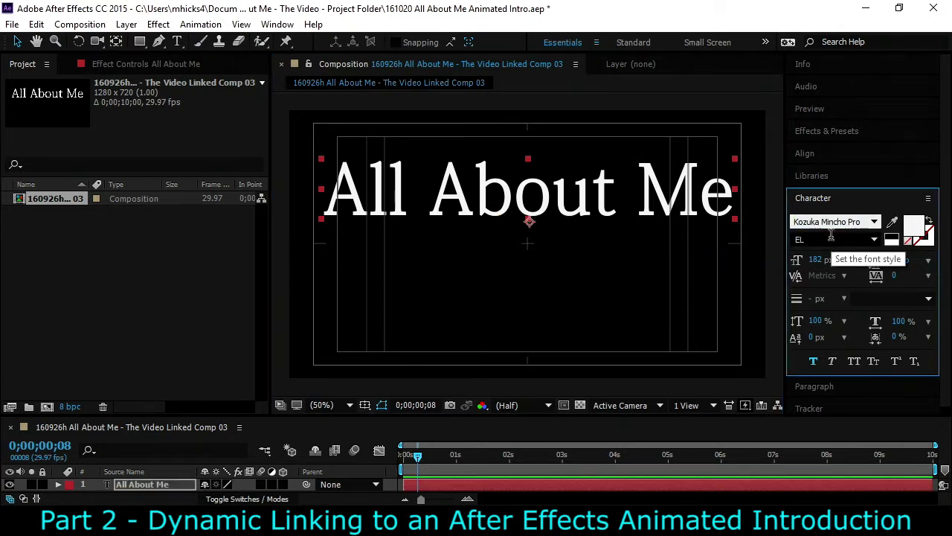
pyautogui.doubleClick(665, 196)
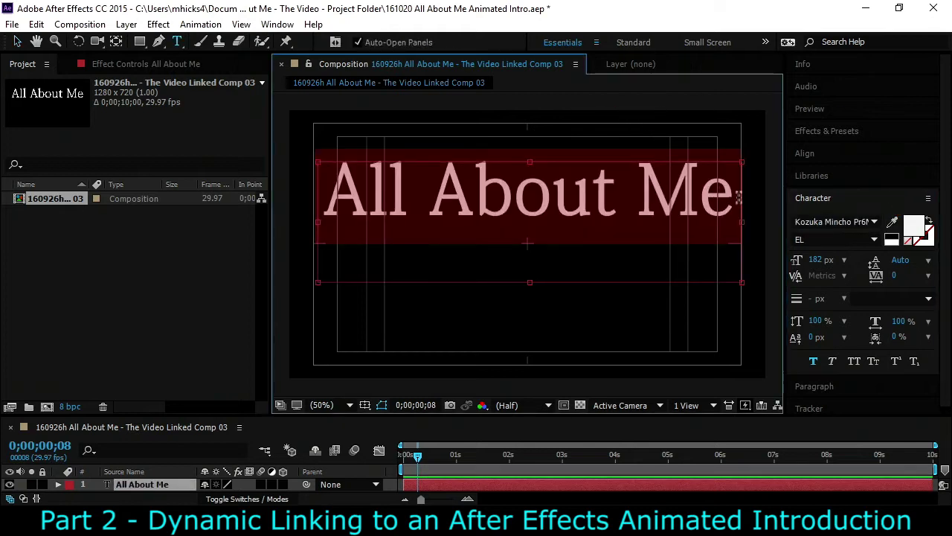
pyautogui.click(818, 222)
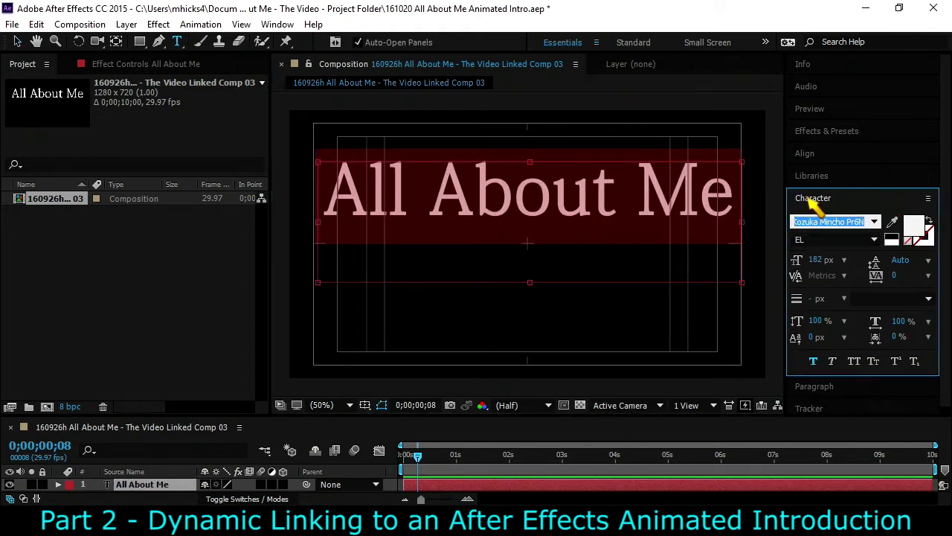
pyautogui.press('Down')
pyautogui.press('Down')
pyautogui.press('Down')
pyautogui.press('Down')
pyautogui.press('Down')
pyautogui.press('Down')
pyautogui.press('Down')
pyautogui.press('Down')
pyautogui.press('Up')
pyautogui.press('Up')
pyautogui.press('Up')
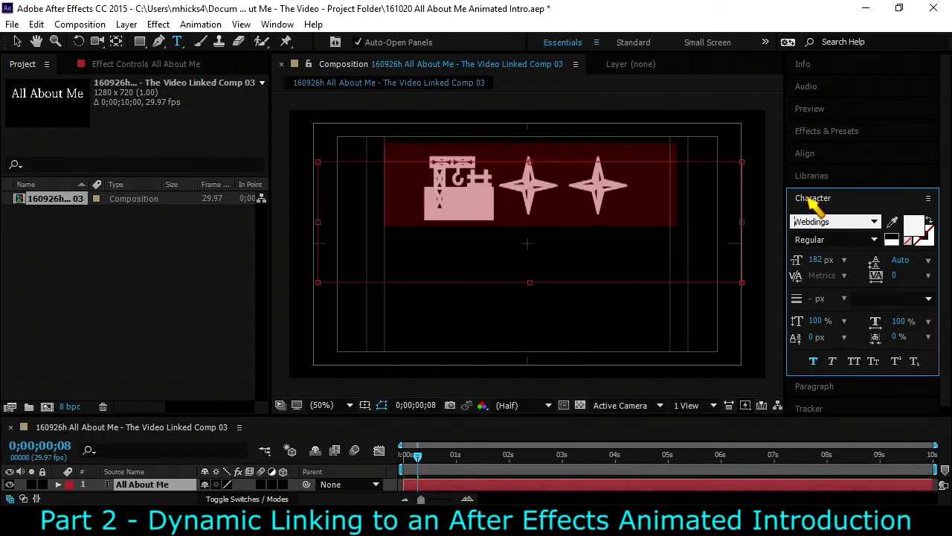
pyautogui.press('Up')
pyautogui.press('Up')
pyautogui.press('Up')
pyautogui.press('Up')
pyautogui.press('Up')
pyautogui.press('Up')
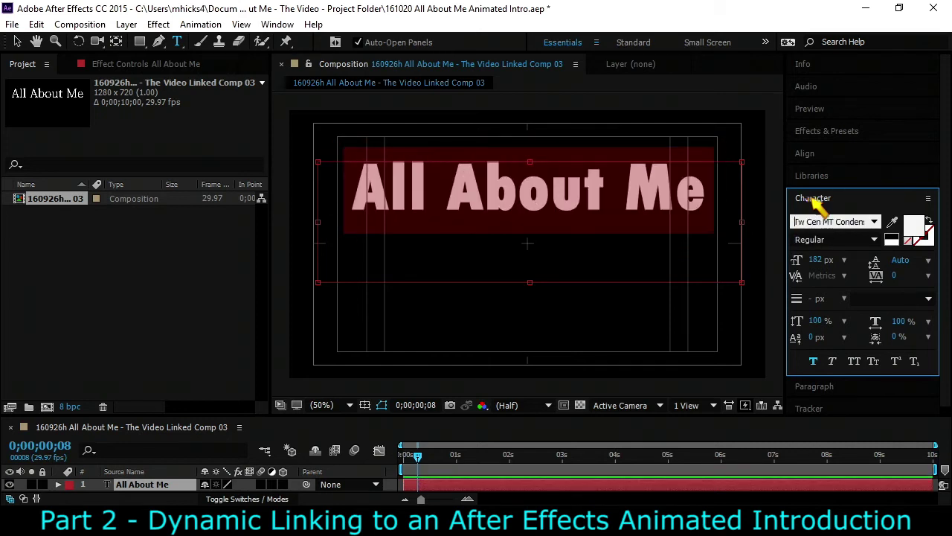
pyautogui.moveTo(819, 259); pyautogui.dragTo(824, 258)
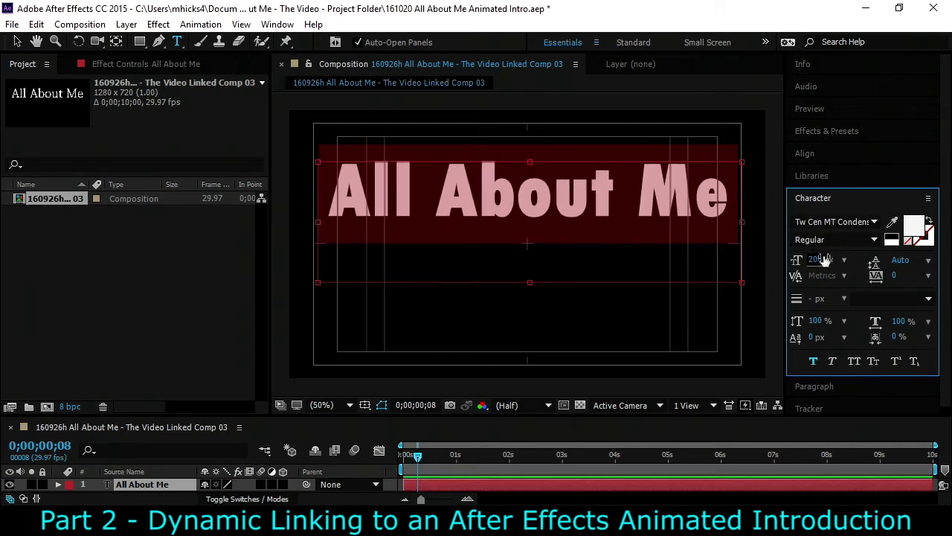
# Step: Switch to Premiere Pro to check the linked title in the program monitor, and return to the After Effects composition
pyautogui.click(127, 330)
pyautogui.hotkey('alt', 'Tab')
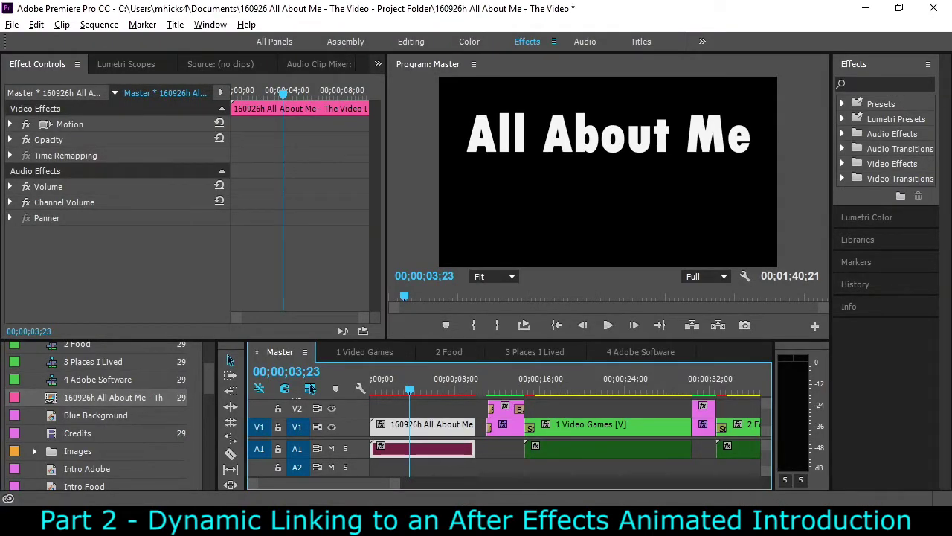
pyautogui.hotkey('alt', 'Tab')
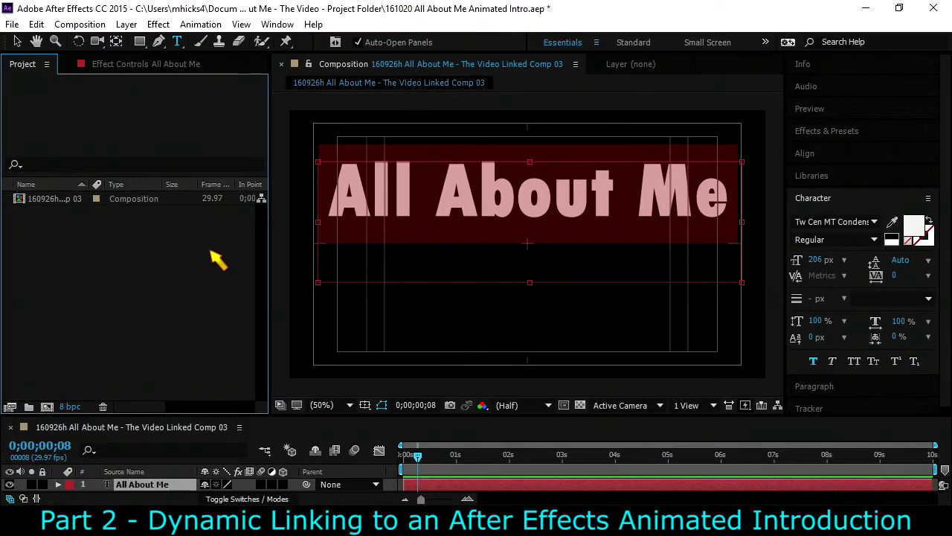
pyautogui.click(357, 318)
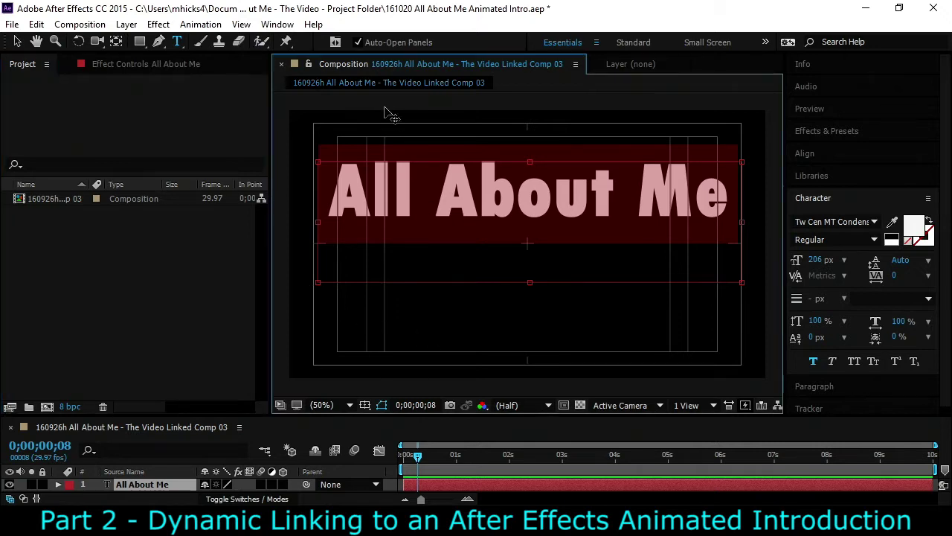
pyautogui.click(453, 253)
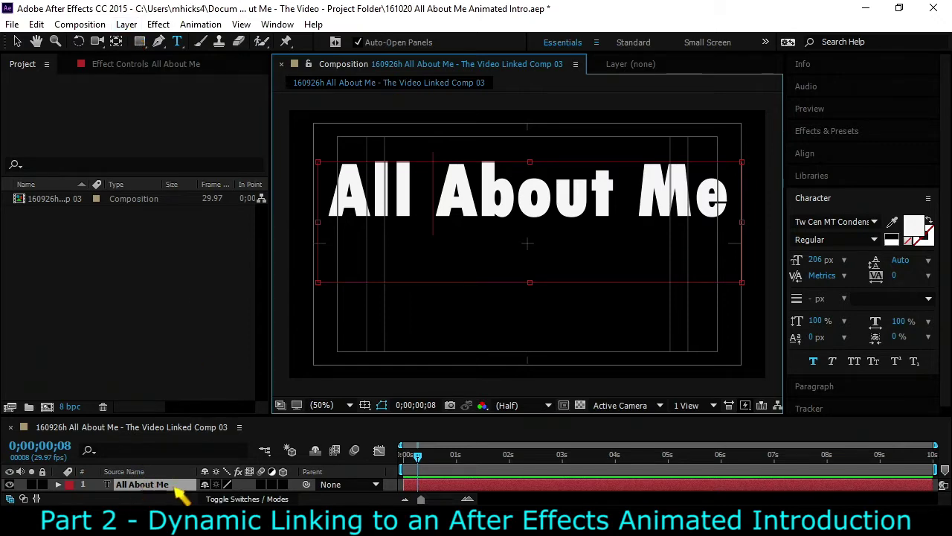
# Step: Enlarge the timeline area and create a full-frame 1280 x 720 px solid layer in deep blue (0C00AF)
pyautogui.moveTo(237, 418); pyautogui.dragTo(235, 367)
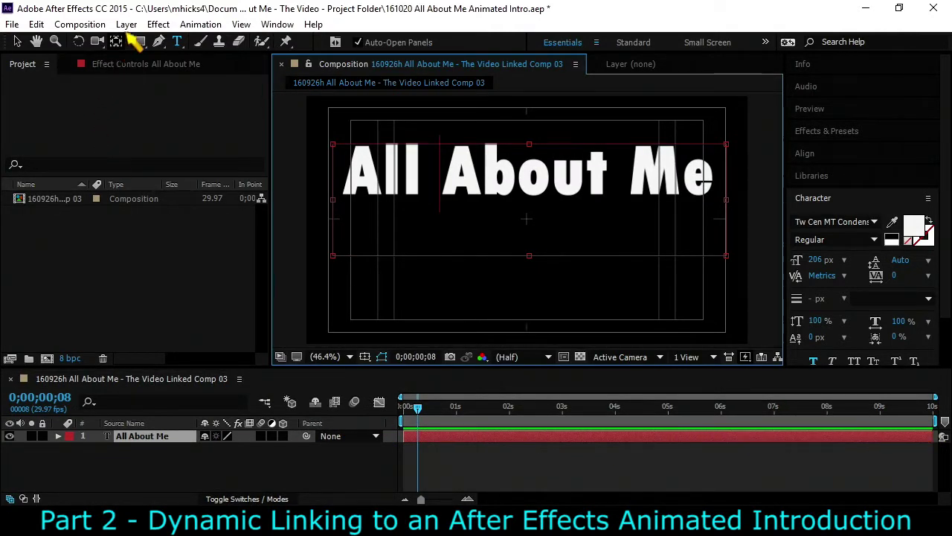
pyautogui.click(126, 24)
pyautogui.moveTo(140, 42)
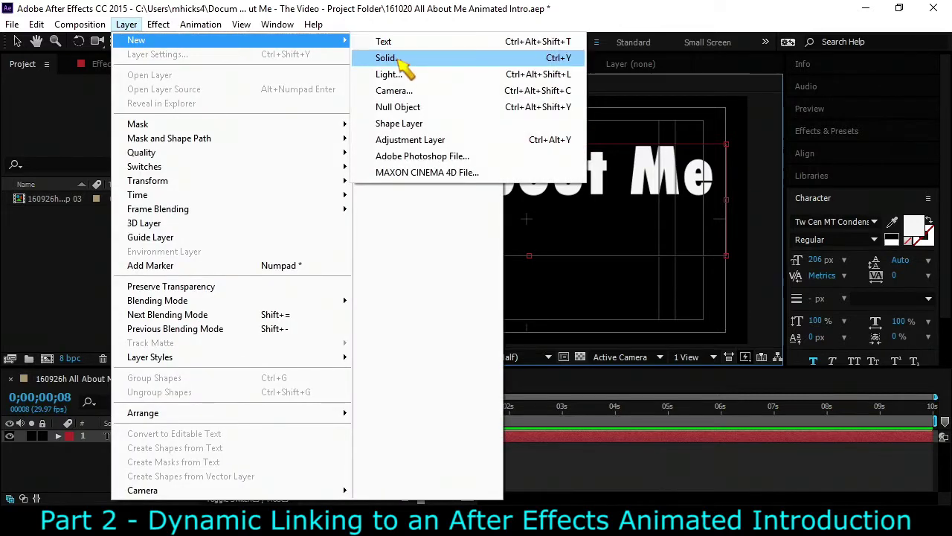
pyautogui.click(401, 59)
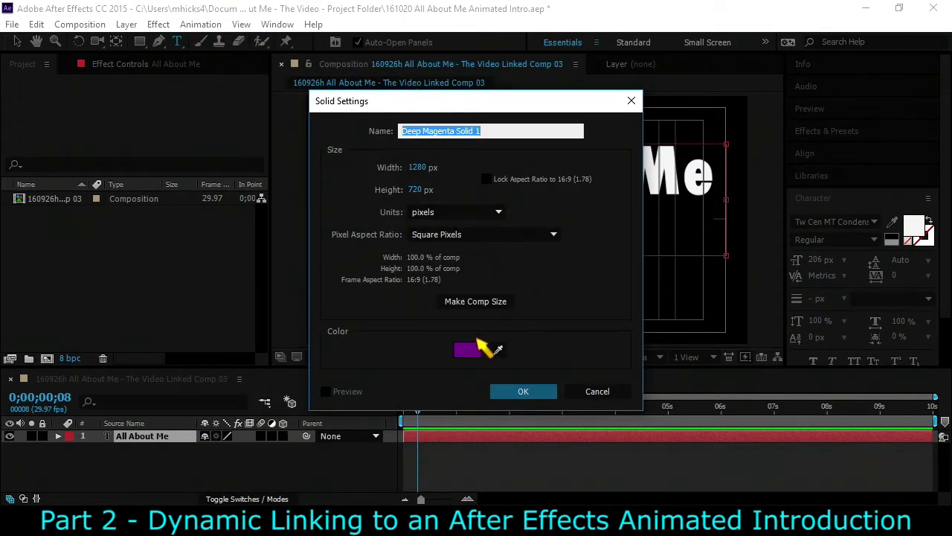
pyautogui.click(469, 350)
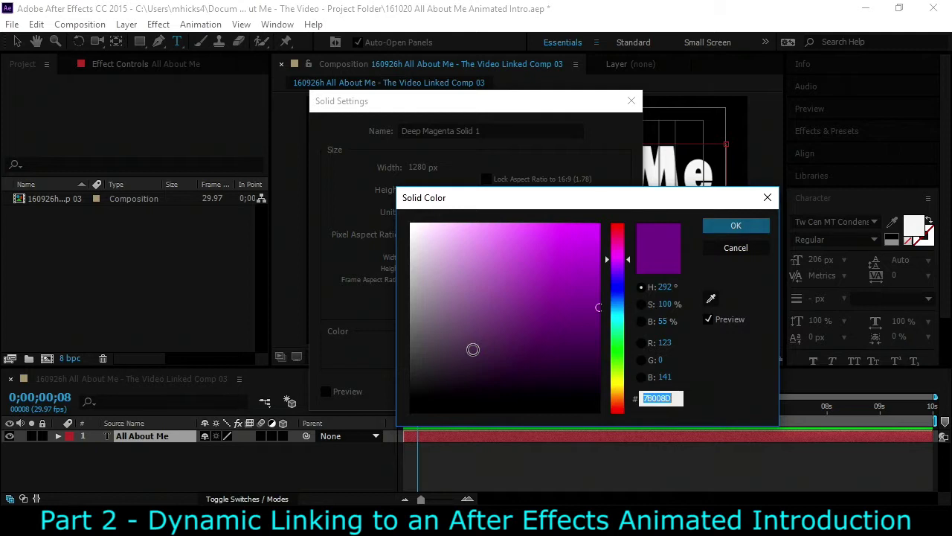
pyautogui.click(625, 285)
pyautogui.click(600, 283)
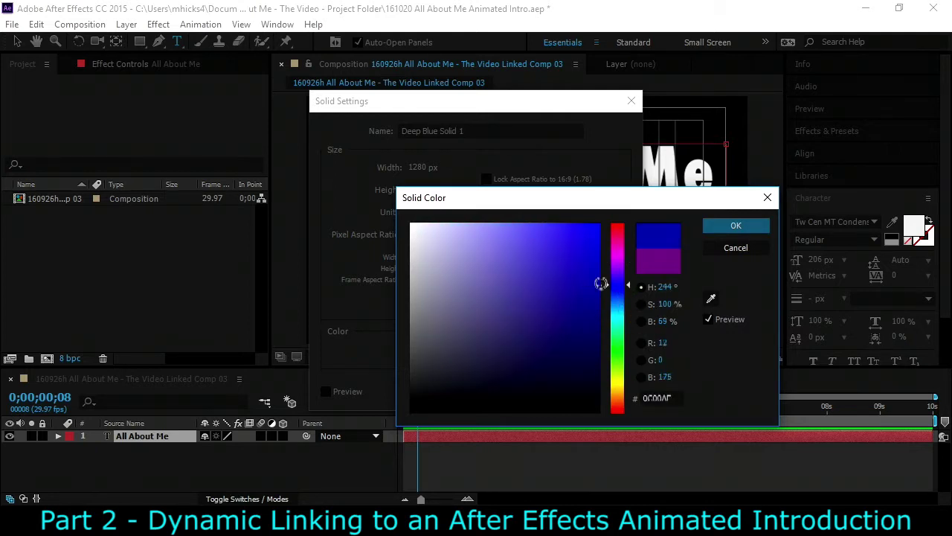
pyautogui.click(734, 225)
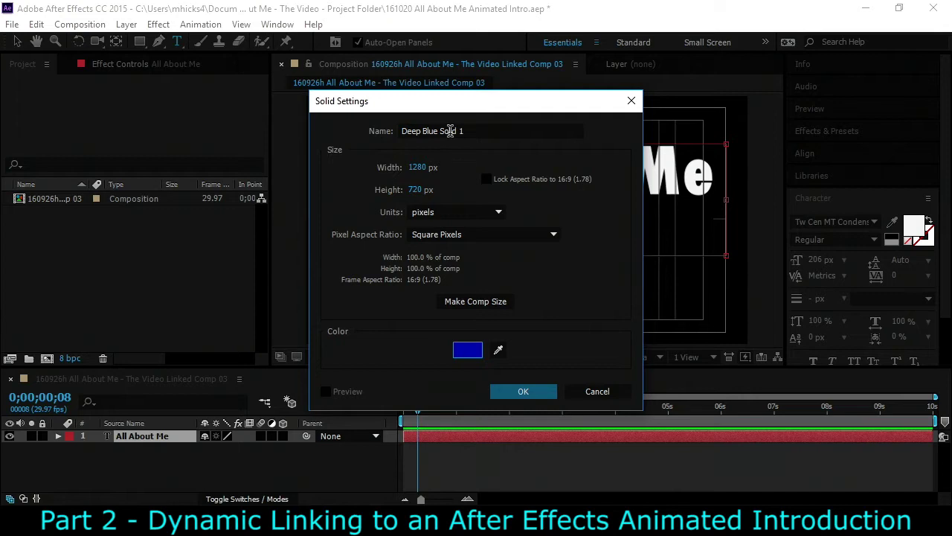
pyautogui.click(525, 392)
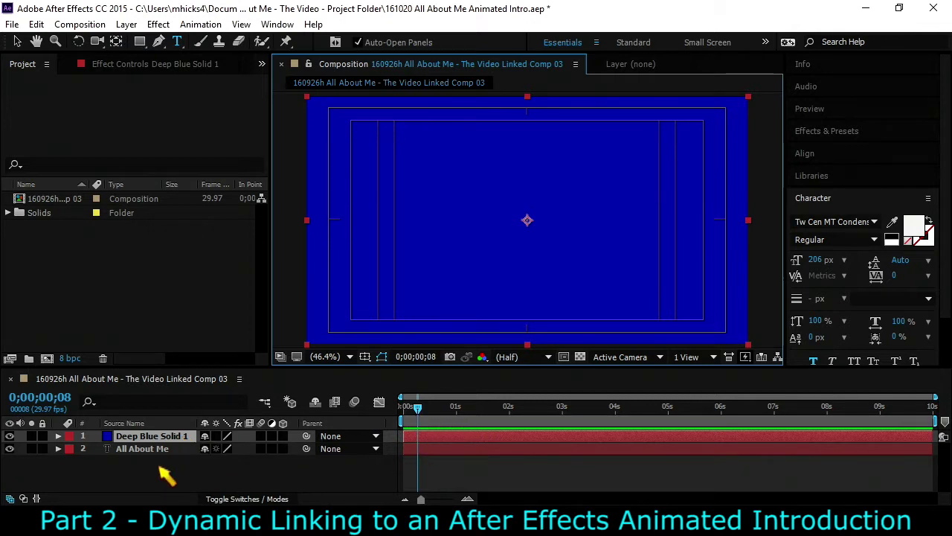
# Step: Try the All About Me text layer above the blue solid, and move it back below the solid
pyautogui.click(155, 451)
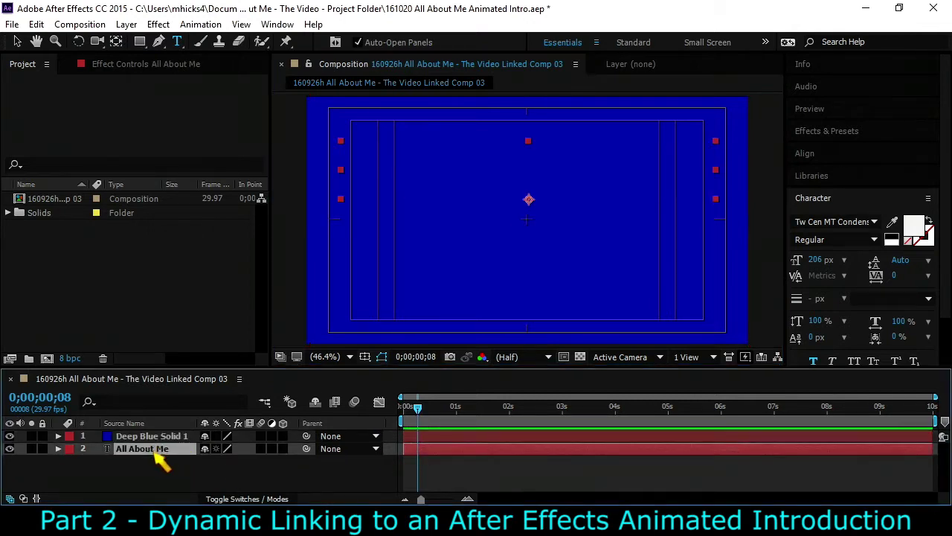
pyautogui.moveTo(153, 454); pyautogui.dragTo(157, 430)
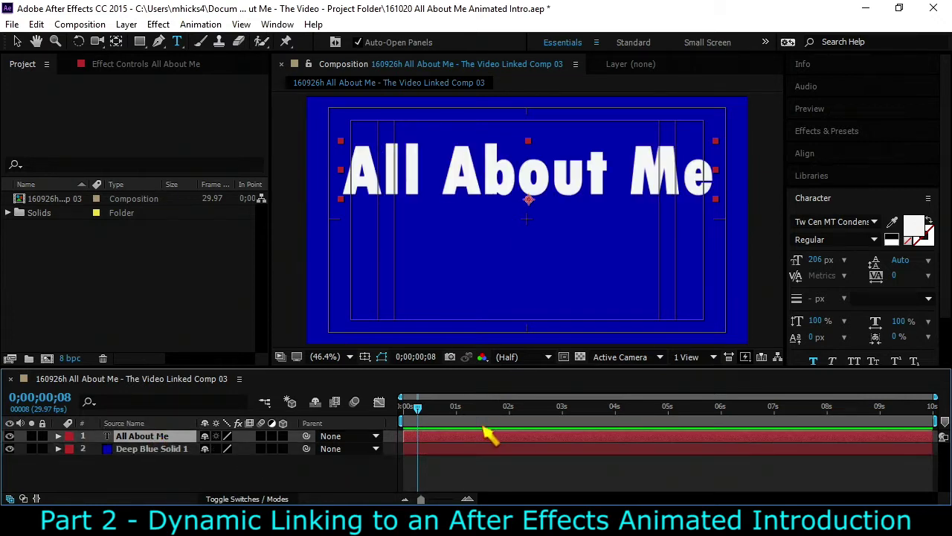
pyautogui.moveTo(157, 439); pyautogui.dragTo(164, 453)
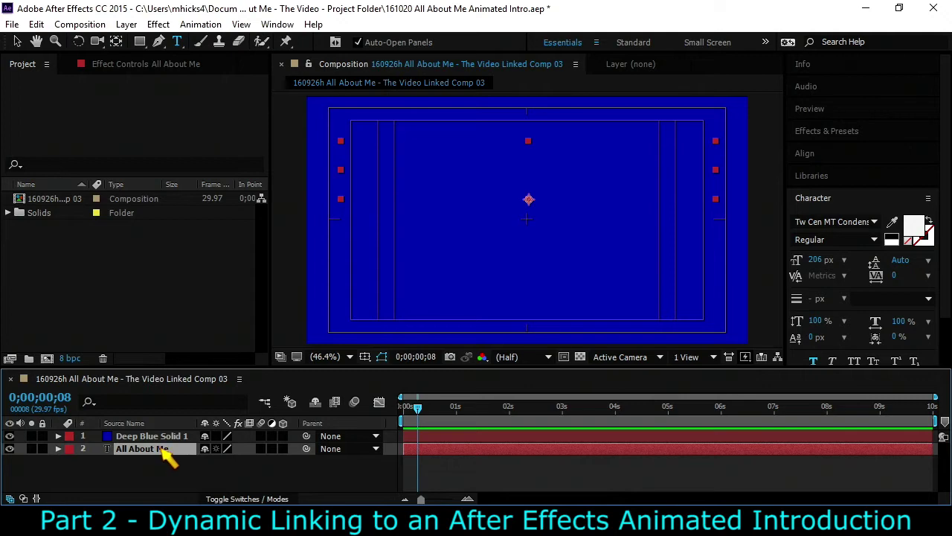
# Step: Duplicate the All About Me text layer and place the copy above the blue solid
pyautogui.rightClick(166, 457)
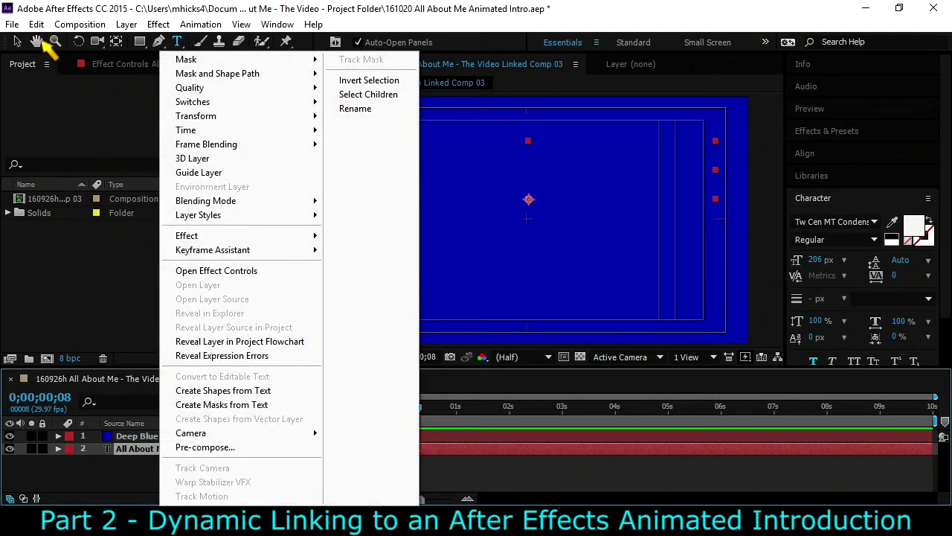
pyautogui.click(39, 25)
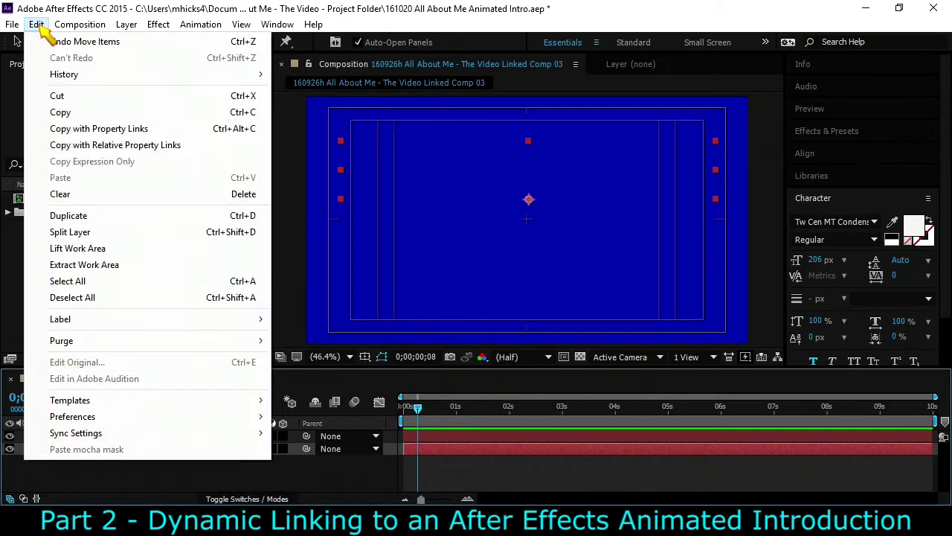
pyautogui.click(72, 216)
pyautogui.moveTo(146, 454); pyautogui.dragTo(156, 432)
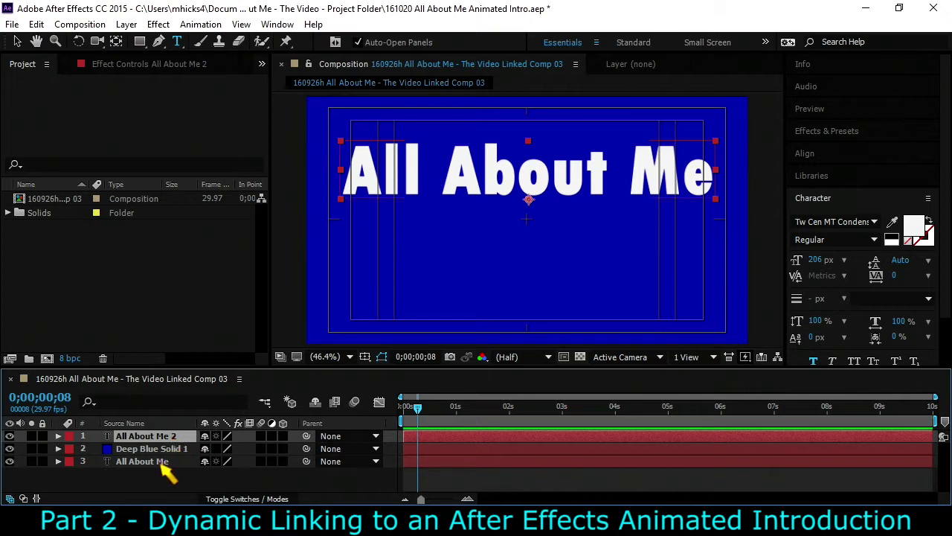
pyautogui.click(162, 462)
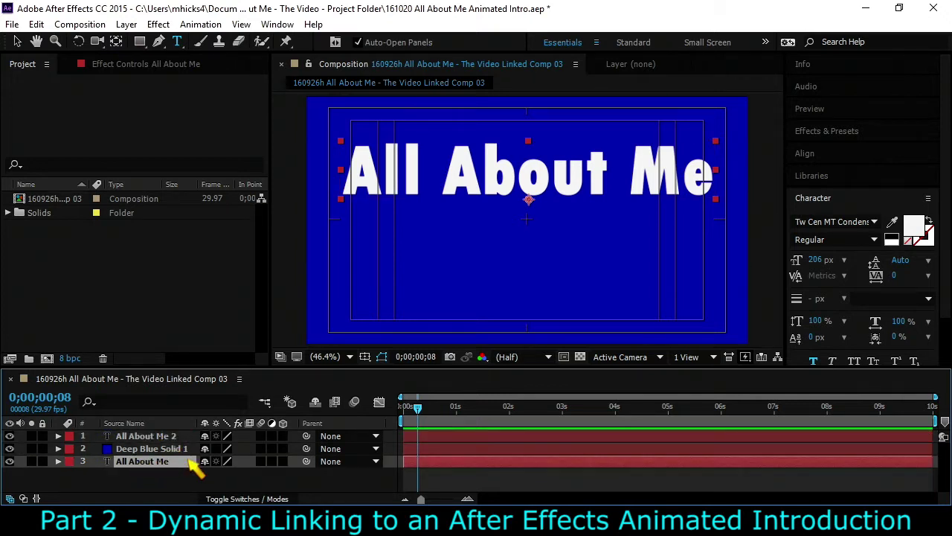
# Step: Browse the animation presets for the duplicated text layer and preview 3D Bouncing In Centered in the Text > 3D Text folder
pyautogui.click(163, 438)
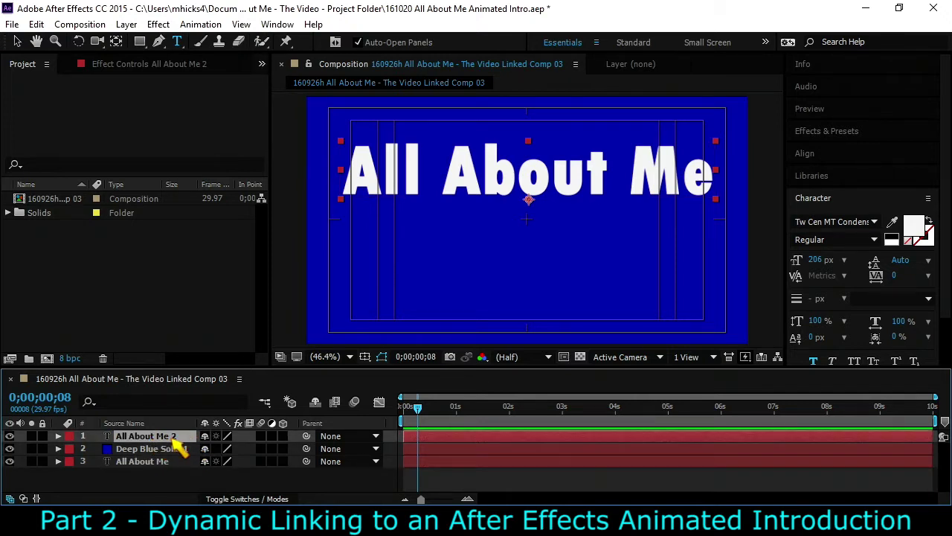
pyautogui.click(201, 25)
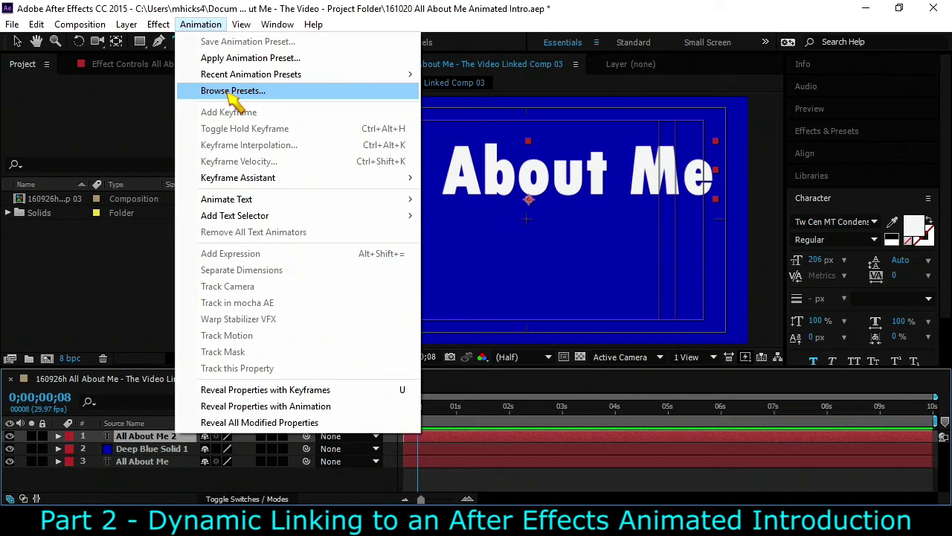
pyautogui.click(233, 93)
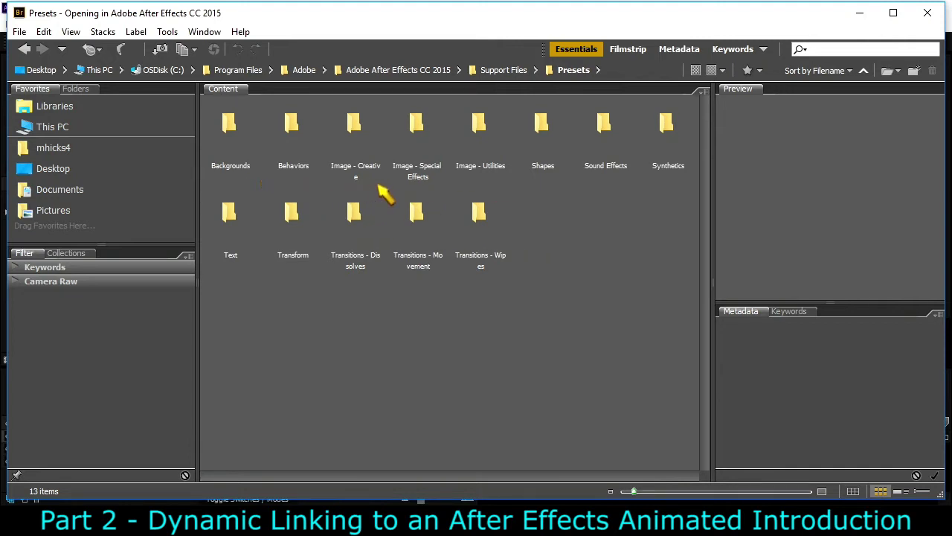
pyautogui.click(231, 216)
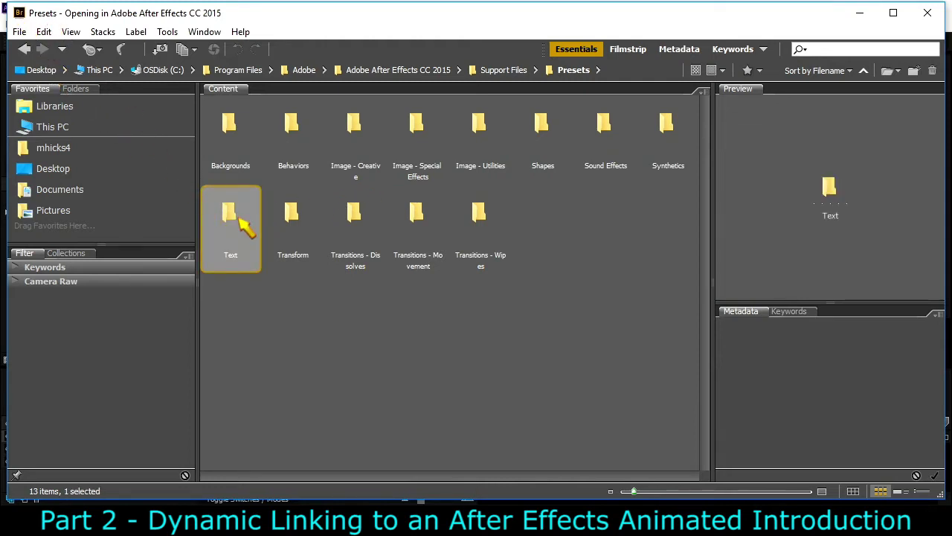
pyautogui.doubleClick(238, 218)
pyautogui.doubleClick(231, 131)
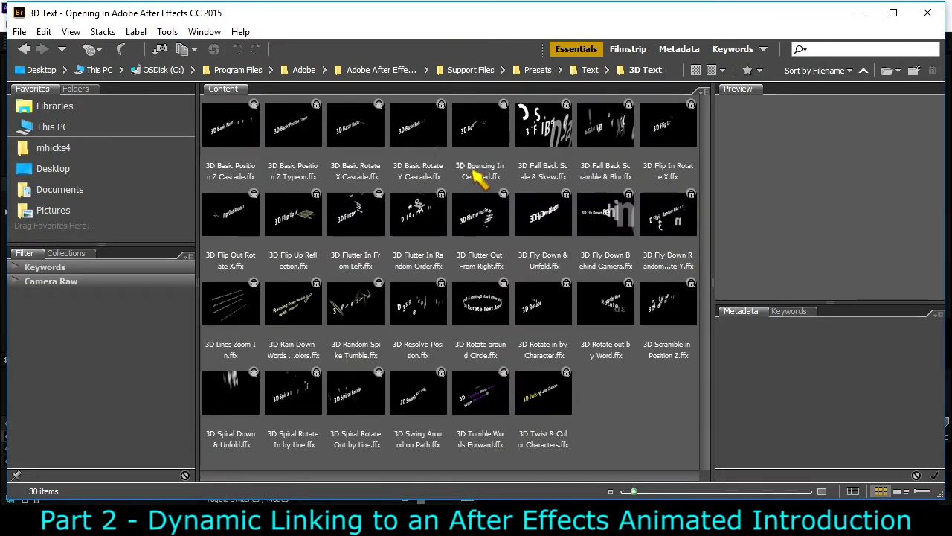
pyautogui.click(485, 138)
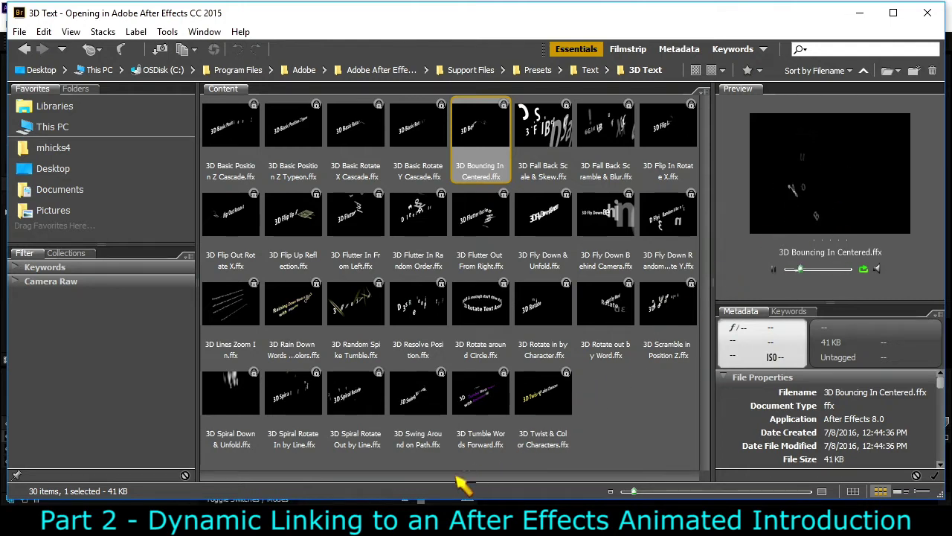
# Step: Try the 3D Bouncing In Centered preset on the All About Me 2 text layer
pyautogui.hotkey('alt', 'Tab')
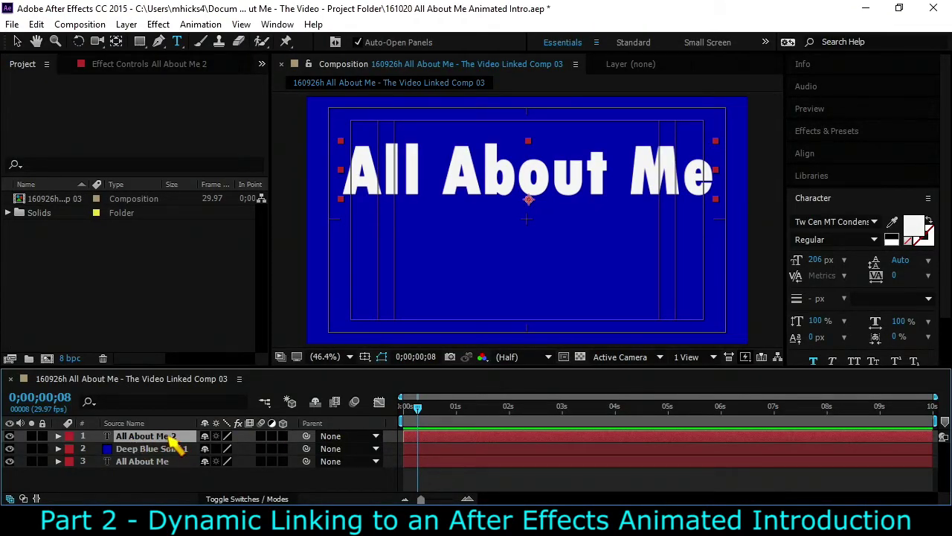
pyautogui.hotkey('alt', 'Tab')
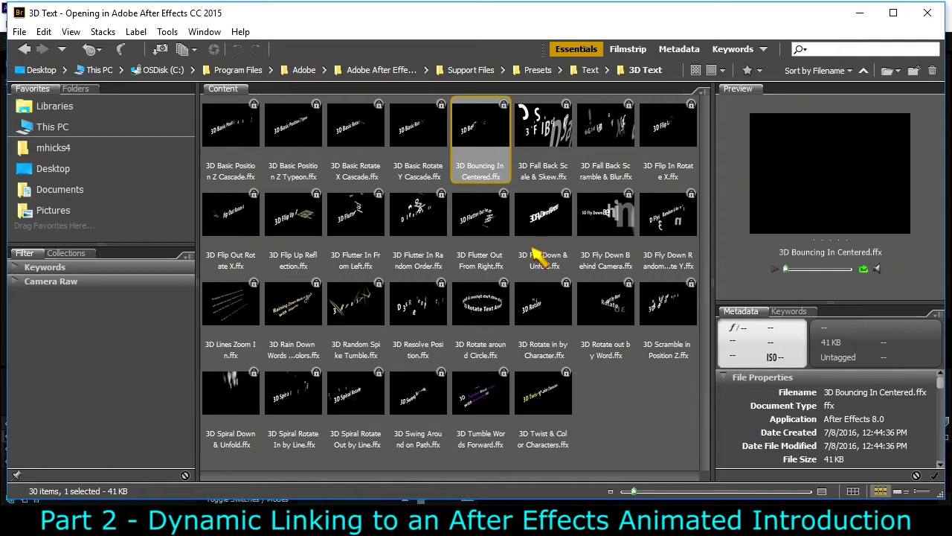
pyautogui.hotkey('alt', 'Tab')
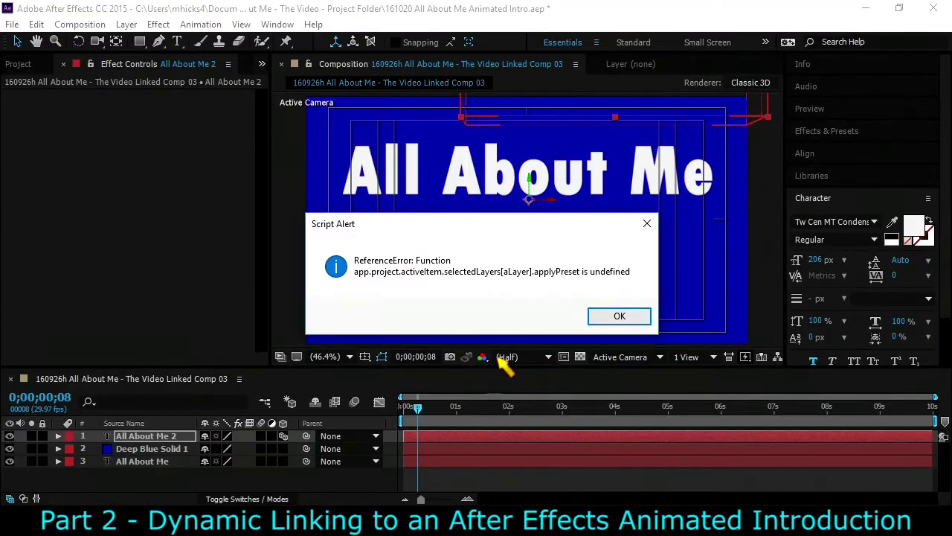
pyautogui.click(618, 319)
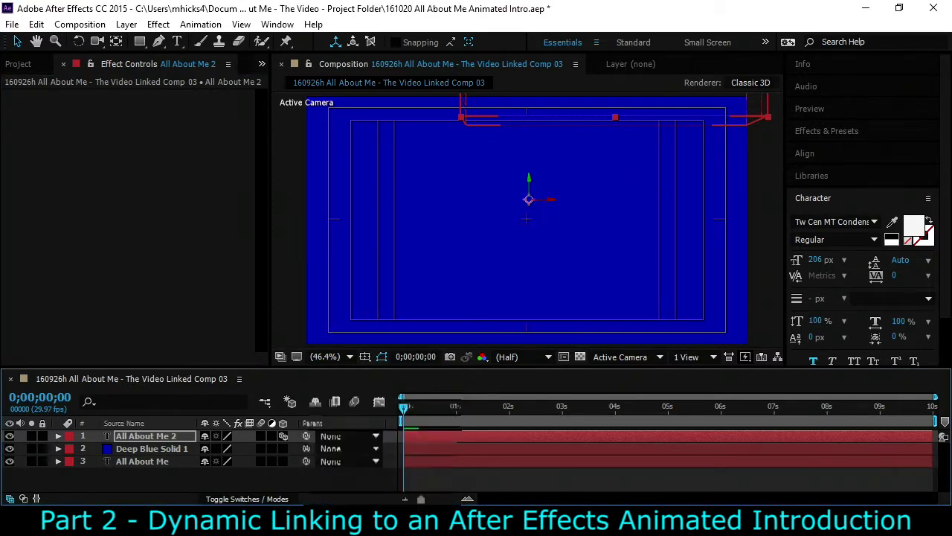
# Step: Play back the bouncing text animation from the start of the composition and undo the preset
pyautogui.press('space')
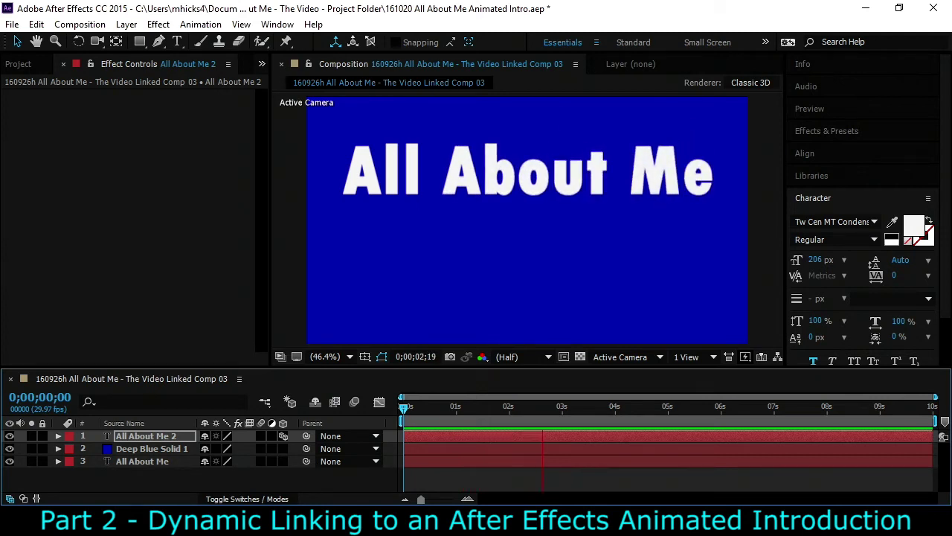
pyautogui.press('space')
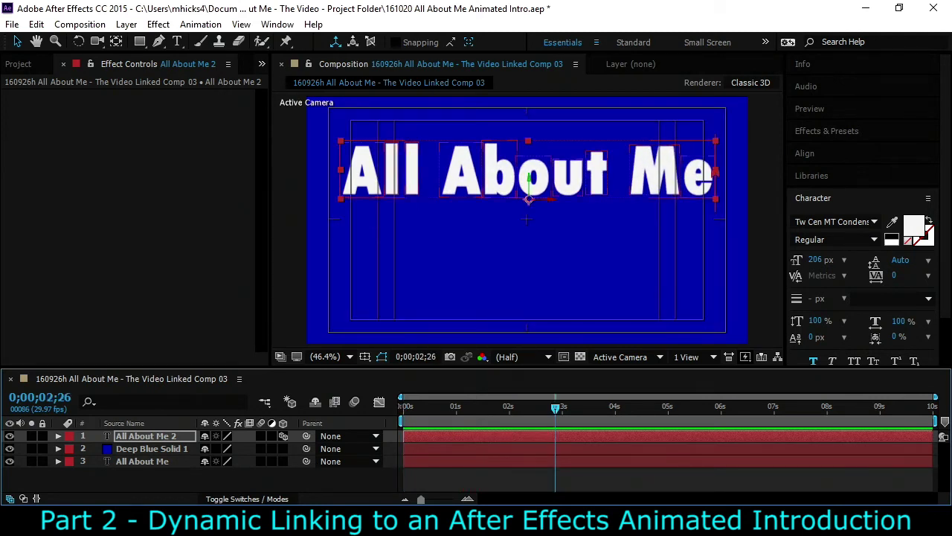
pyautogui.moveTo(420, 524)
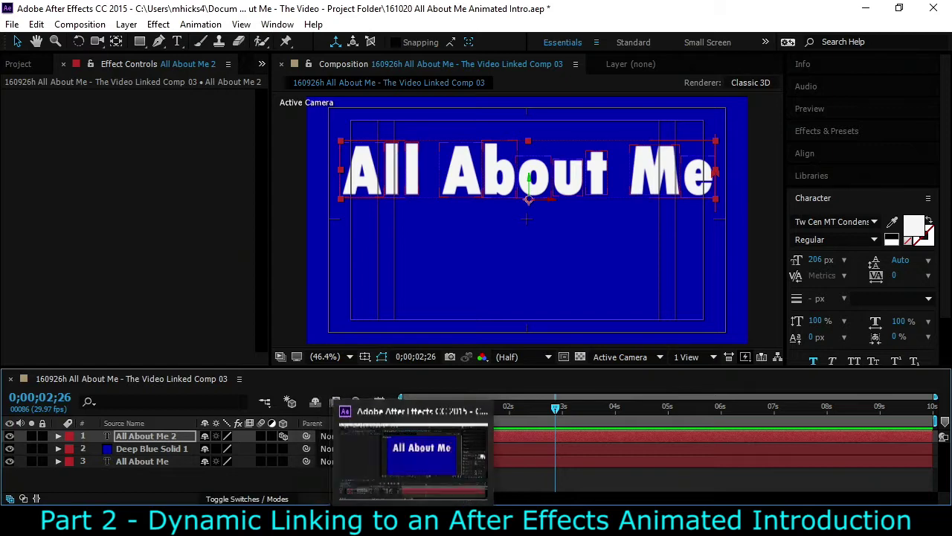
pyautogui.press('space')
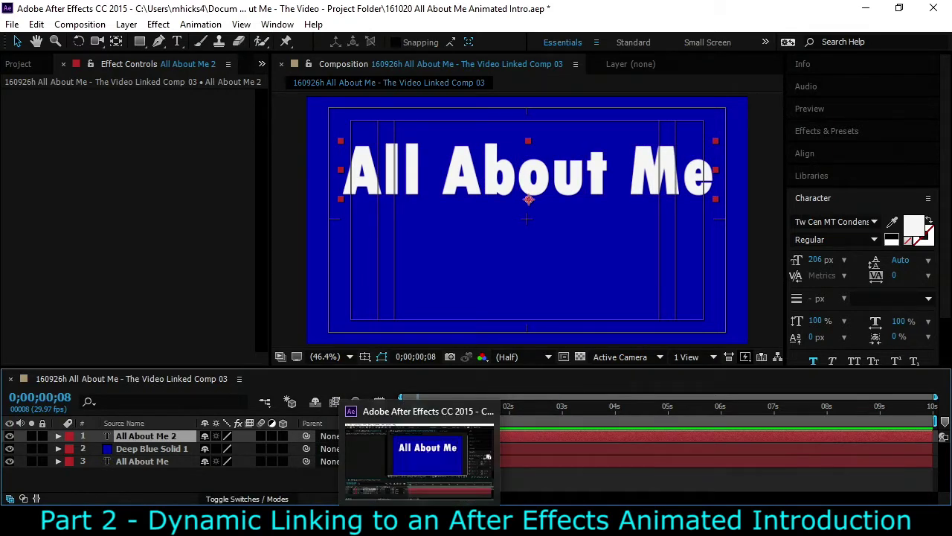
# Step: Browse the Text > Fill and Stroke presets in Bridge and preview Flicker Green, Pulse Blue and Pulse Orange
pyautogui.hotkey('alt', 'Tab')
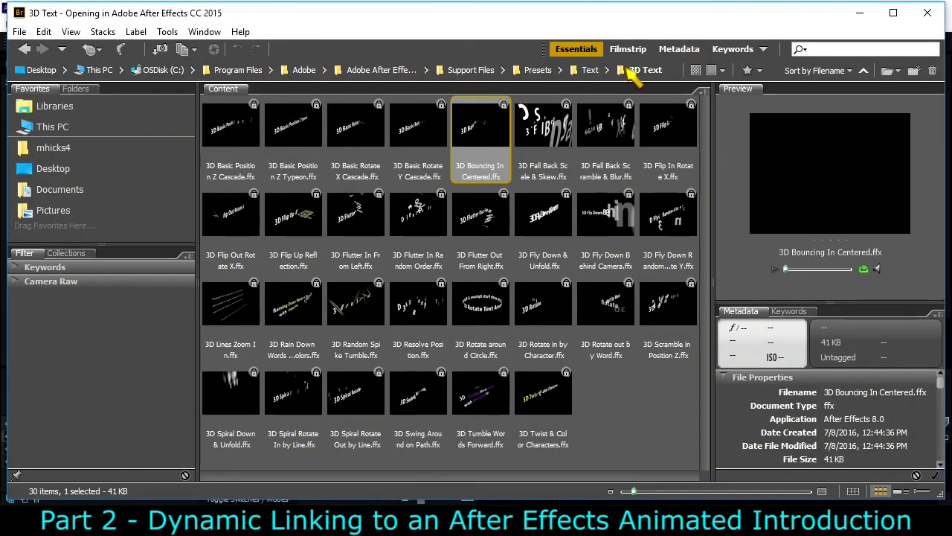
pyautogui.click(590, 70)
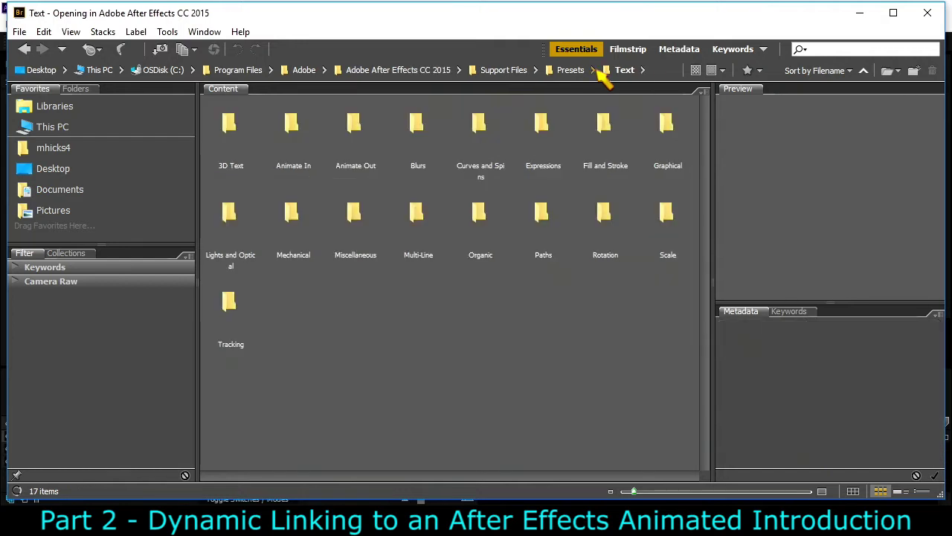
pyautogui.click(608, 134)
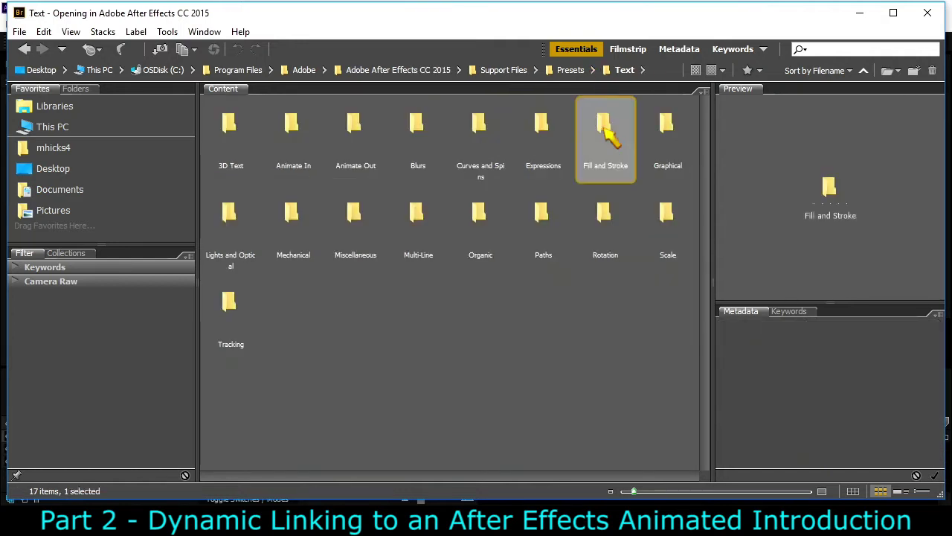
pyautogui.doubleClick(607, 134)
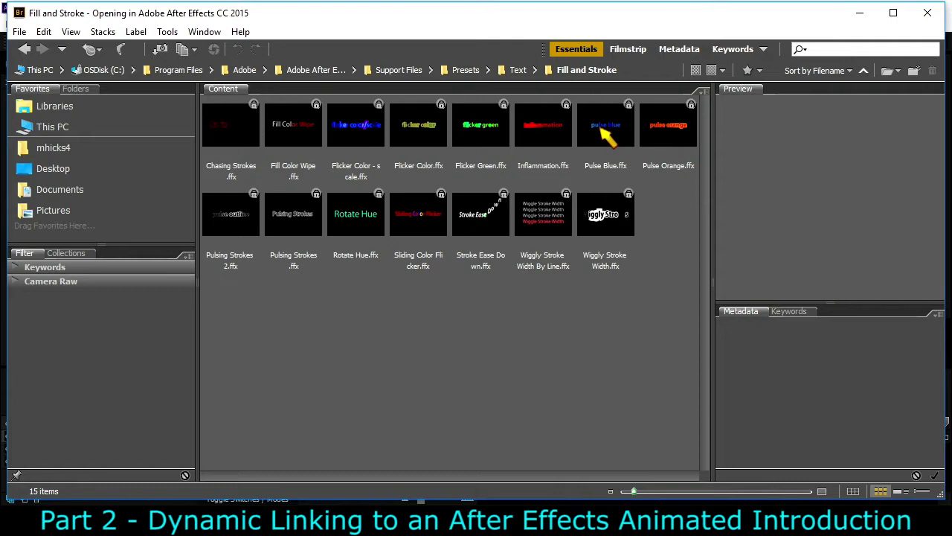
pyautogui.click(470, 128)
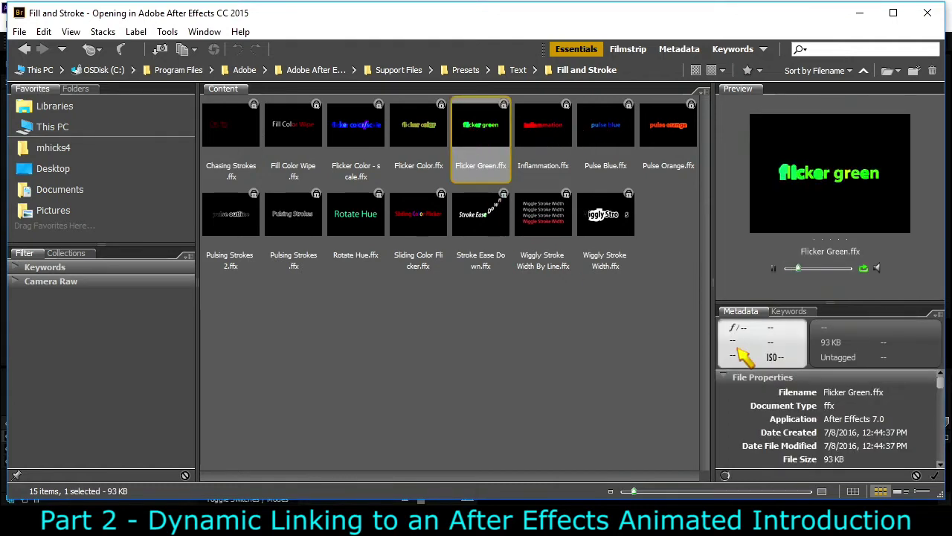
pyautogui.click(606, 128)
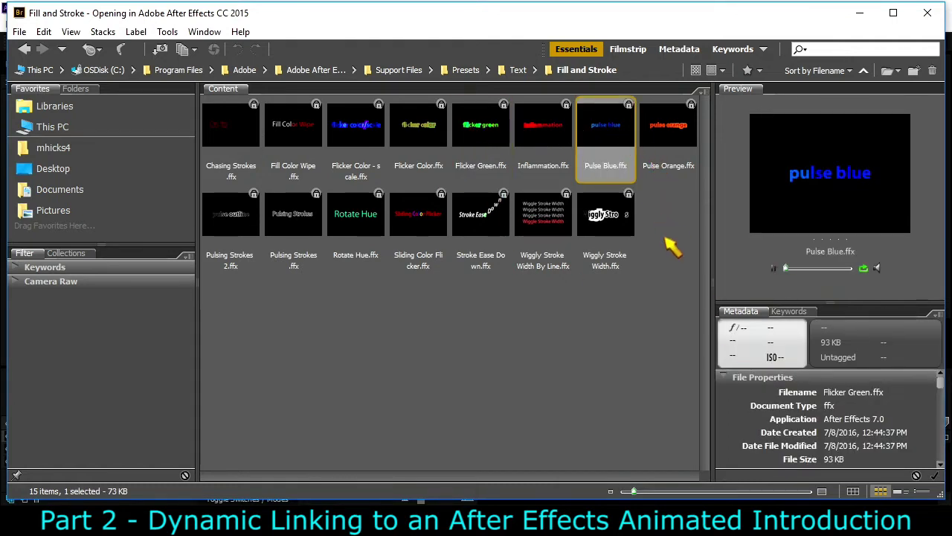
pyautogui.click(666, 128)
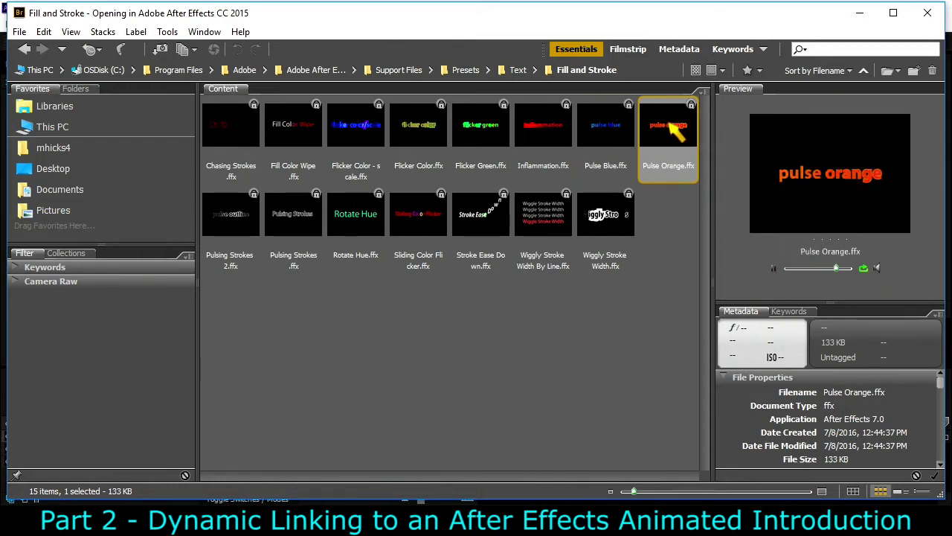
# Step: Try the Pulse Orange preset on the All About Me 2 layer and review its animation, stopping at 0;00;01;02
pyautogui.hotkey('alt', 'Tab')
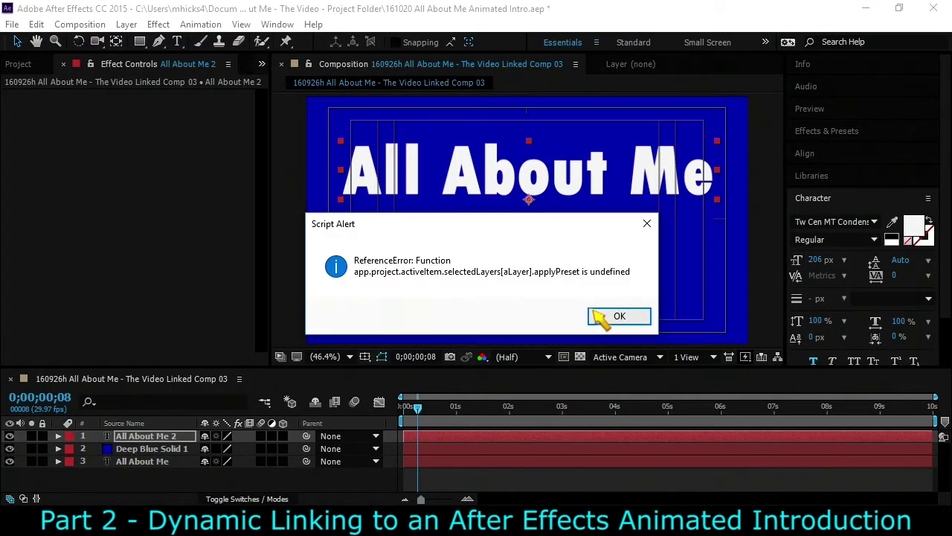
pyautogui.click(602, 317)
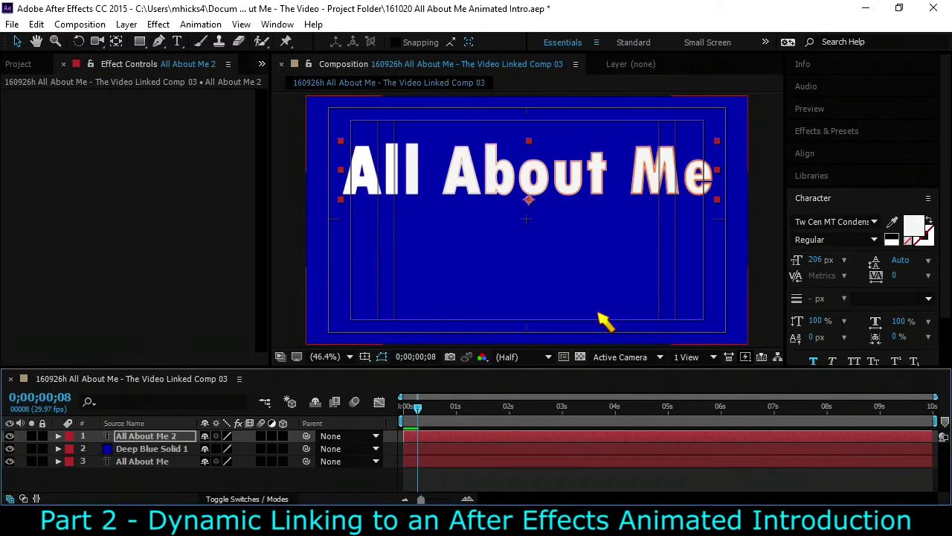
pyautogui.press('space')
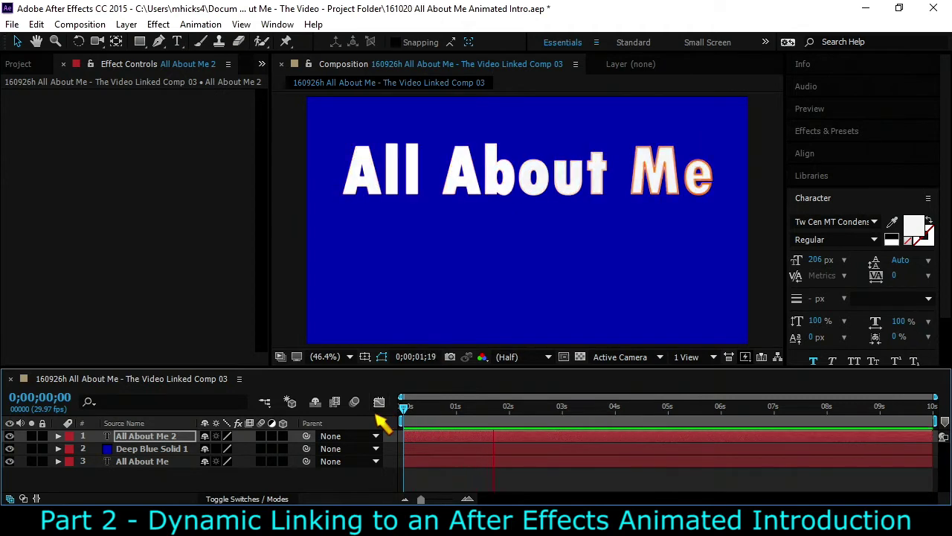
pyautogui.moveTo(378, 417); pyautogui.dragTo(460, 424)
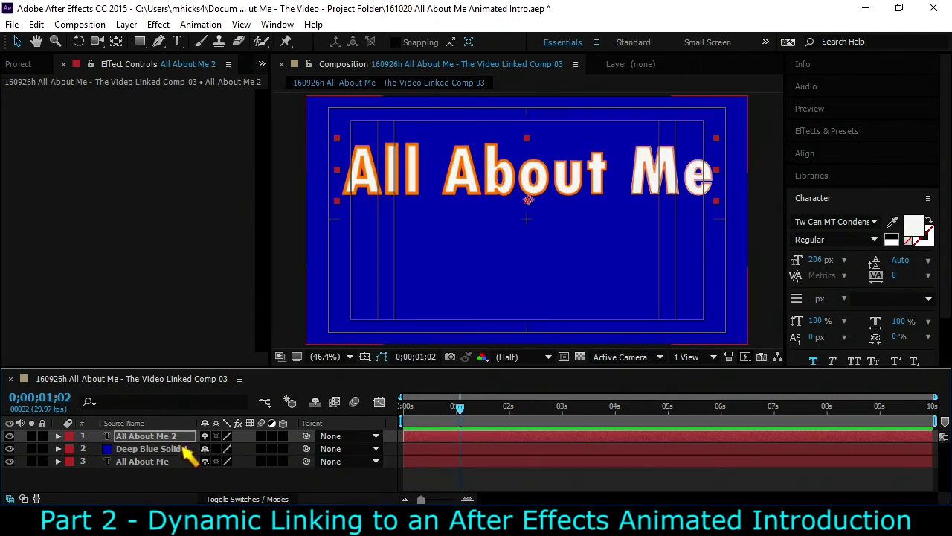
# Step: Switch to Premiere Pro, play the linked title clip from the start of the Master sequence and return to the start
pyautogui.hotkey('alt', 'Tab')
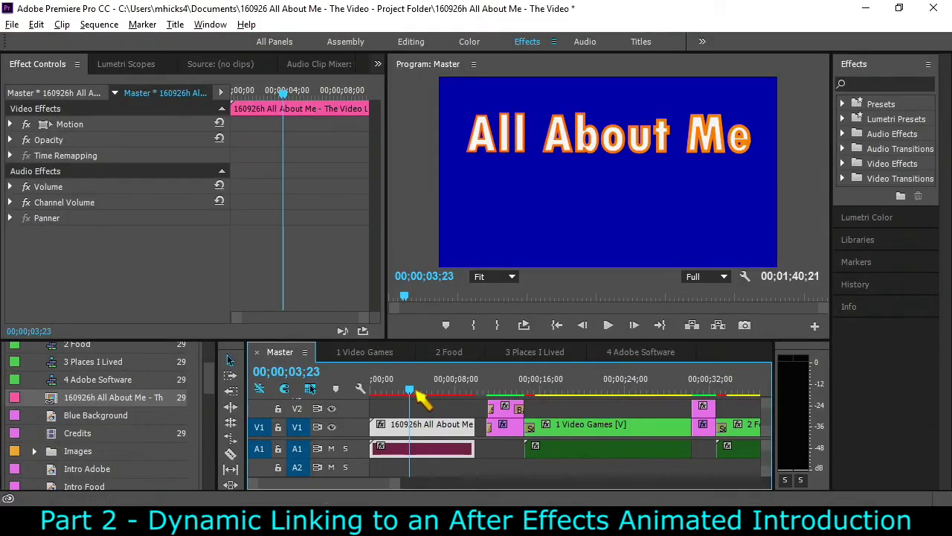
pyautogui.moveTo(418, 391); pyautogui.dragTo(361, 395)
pyautogui.press('space')
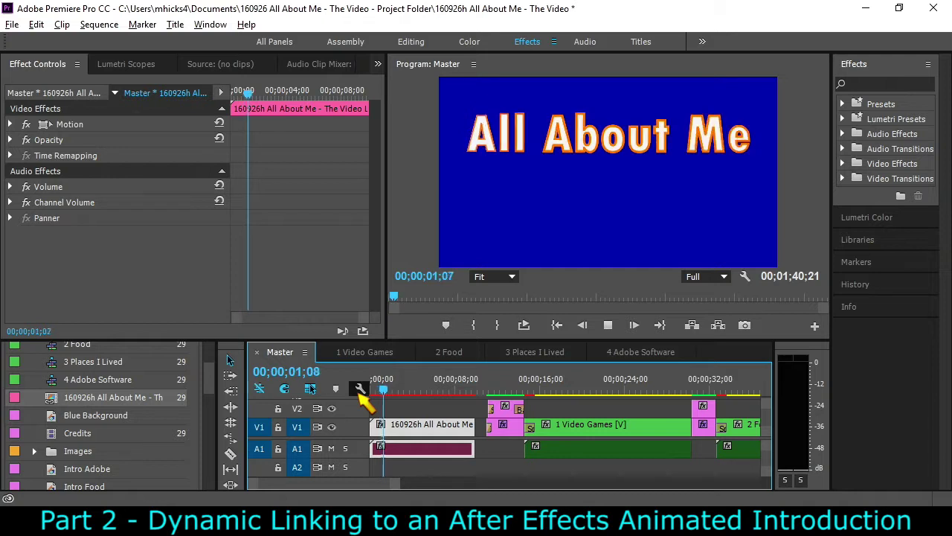
pyautogui.press('space')
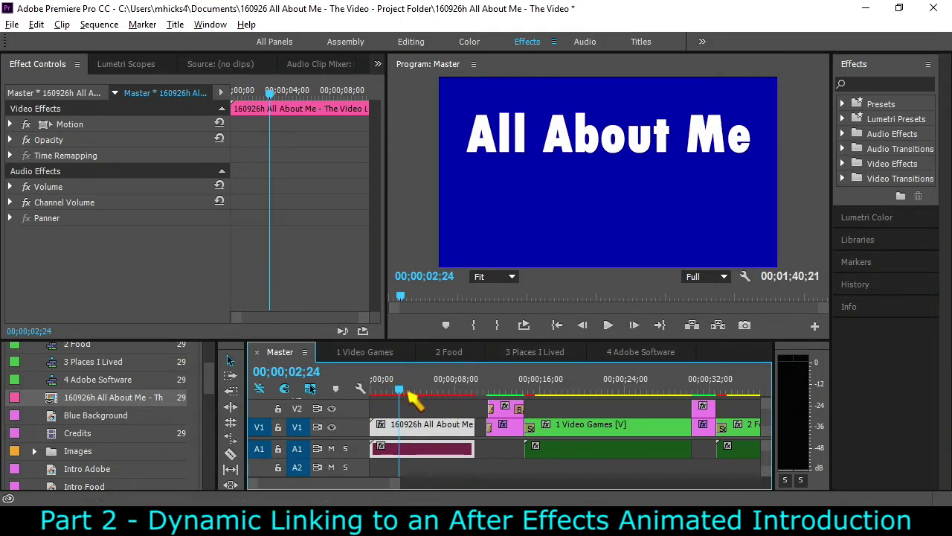
pyautogui.moveTo(399, 390); pyautogui.dragTo(372, 390)
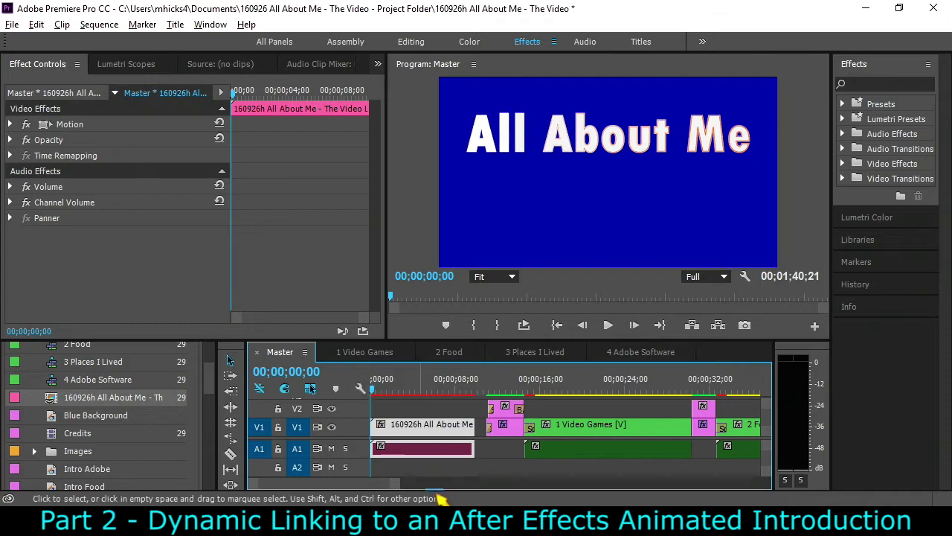
# Step: Return to Bridge and apply the Center Spiral preset from Text > Animate In to the All About Me 2 layer
pyautogui.moveTo(455, 535)
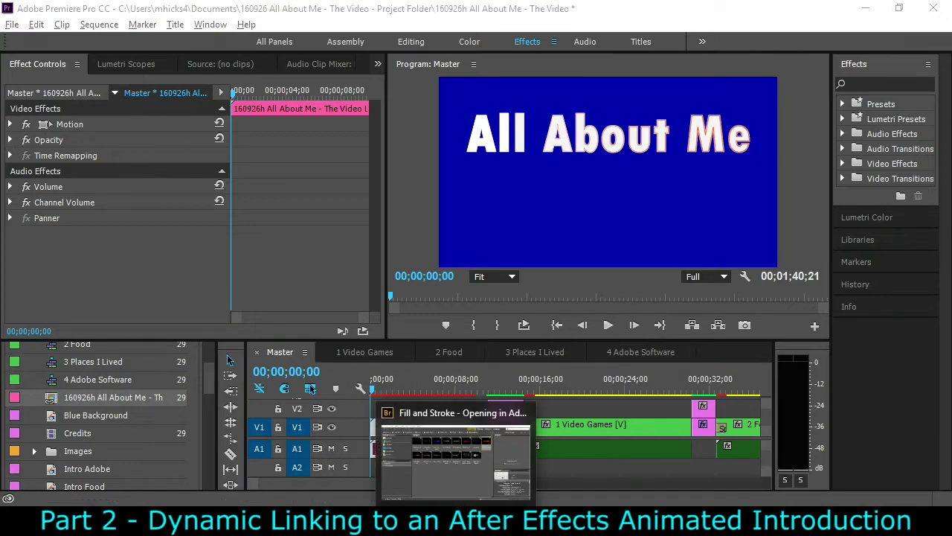
pyautogui.click(459, 482)
pyautogui.click(518, 70)
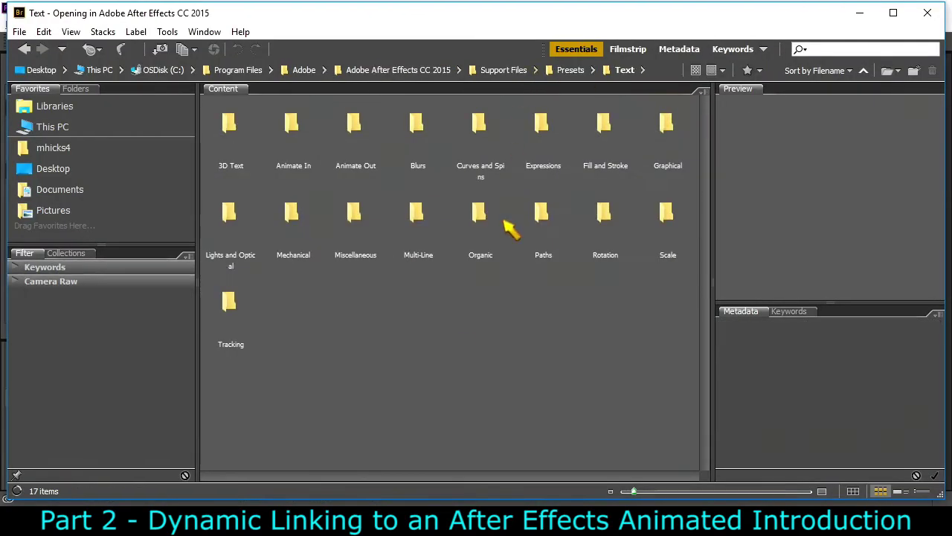
pyautogui.click(299, 129)
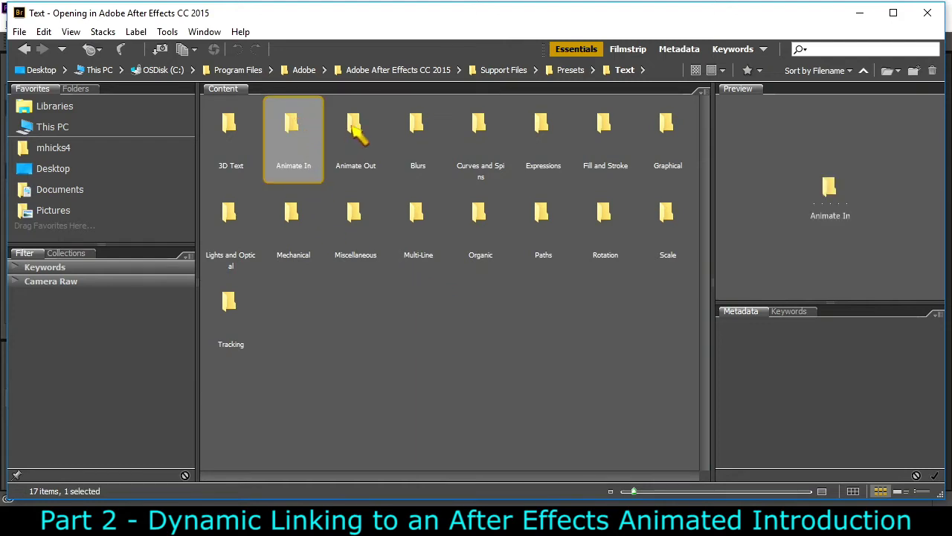
pyautogui.doubleClick(296, 128)
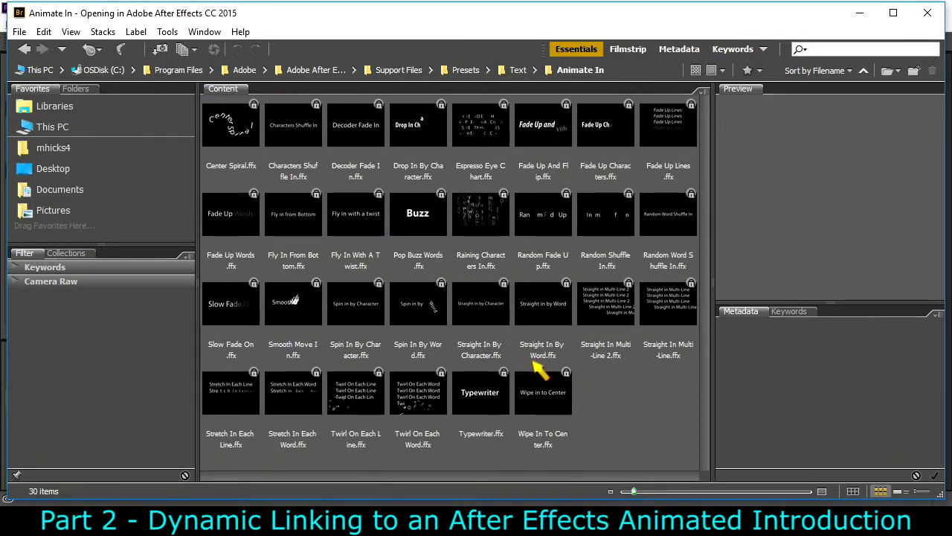
pyautogui.click(233, 134)
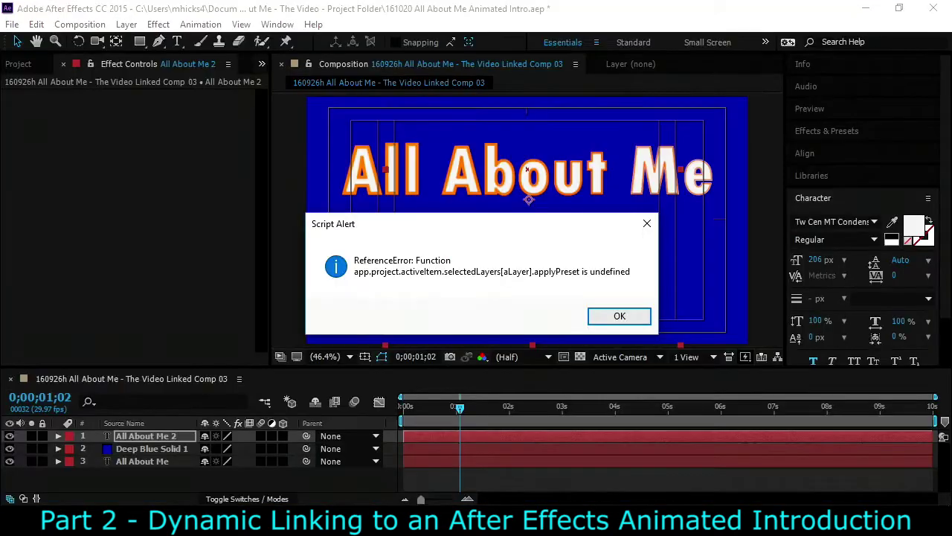
pyautogui.click(617, 315)
# Step: Play back the spiral text animation and return the playhead to 0;00;00;25
pyautogui.moveTo(464, 413)
pyautogui.mouseDown()
pyautogui.moveTo(418, 414)
pyautogui.moveTo(450, 414)
pyautogui.mouseUp()
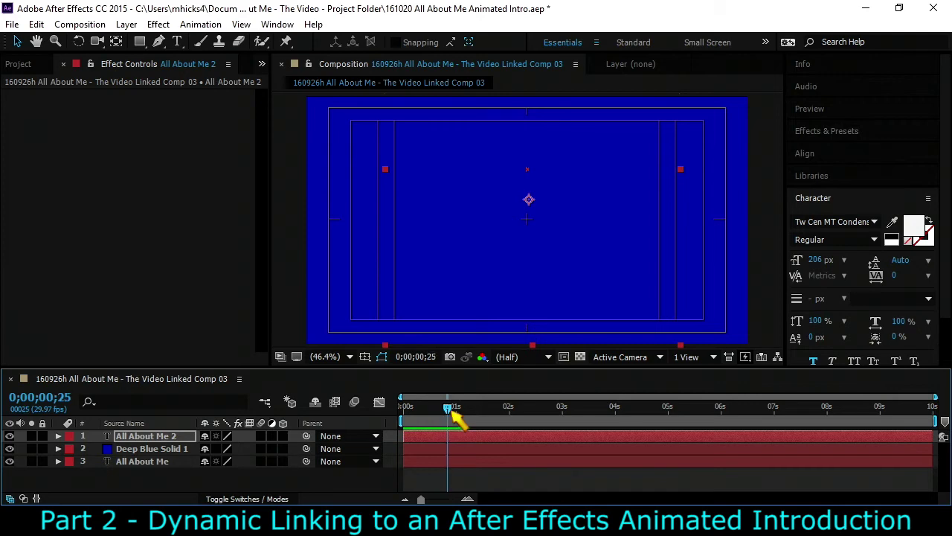
pyautogui.press('space')
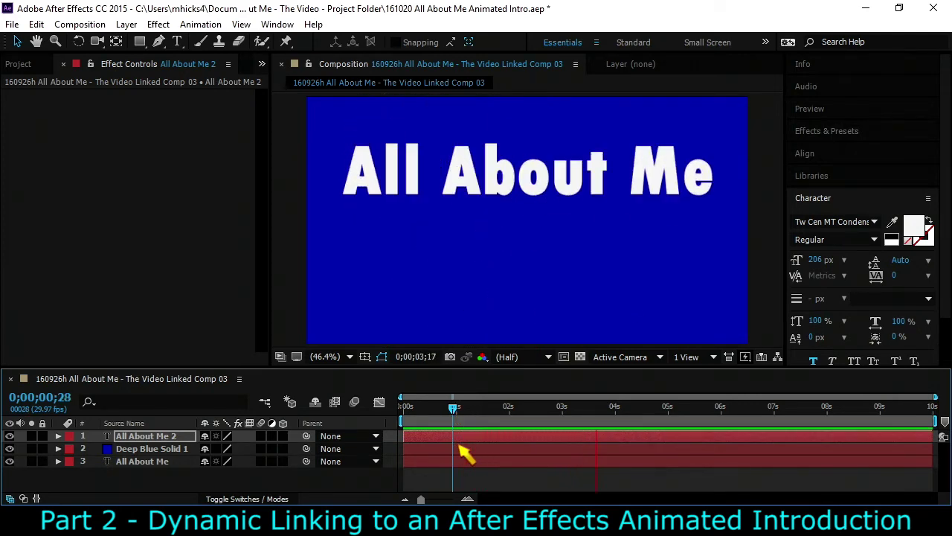
pyautogui.press('space')
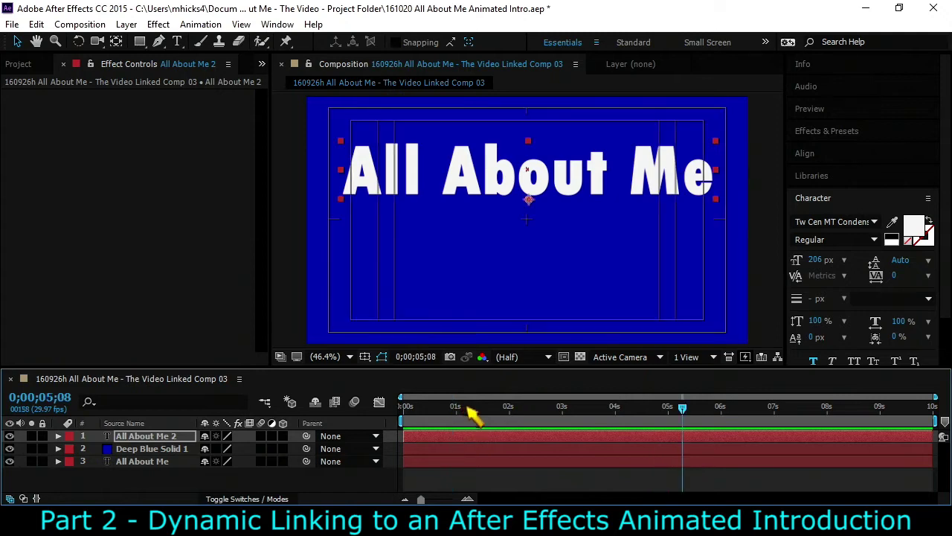
pyautogui.moveTo(673, 411); pyautogui.dragTo(447, 414)
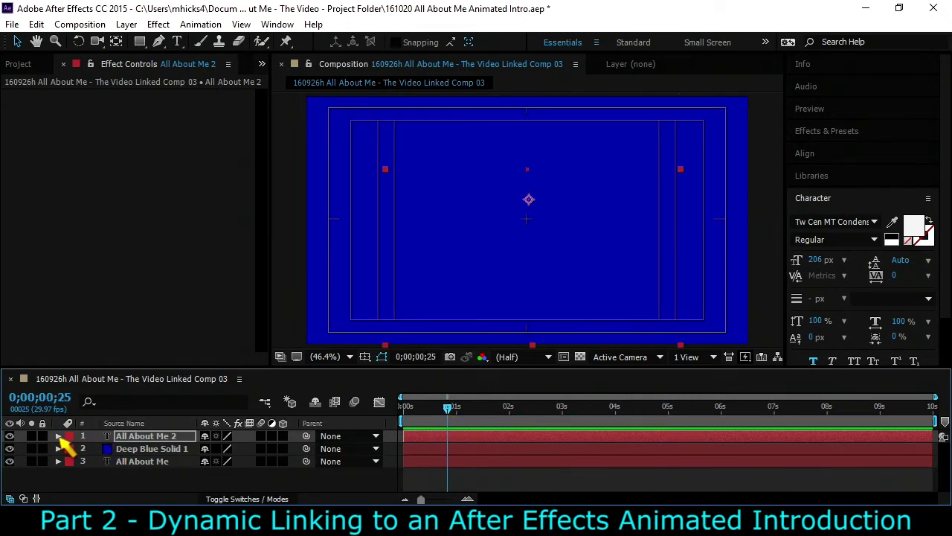
# Step: Enlarge the timeline area and expand the All About Me 2 layer to reveal its Text properties and animators
pyautogui.click(58, 436)
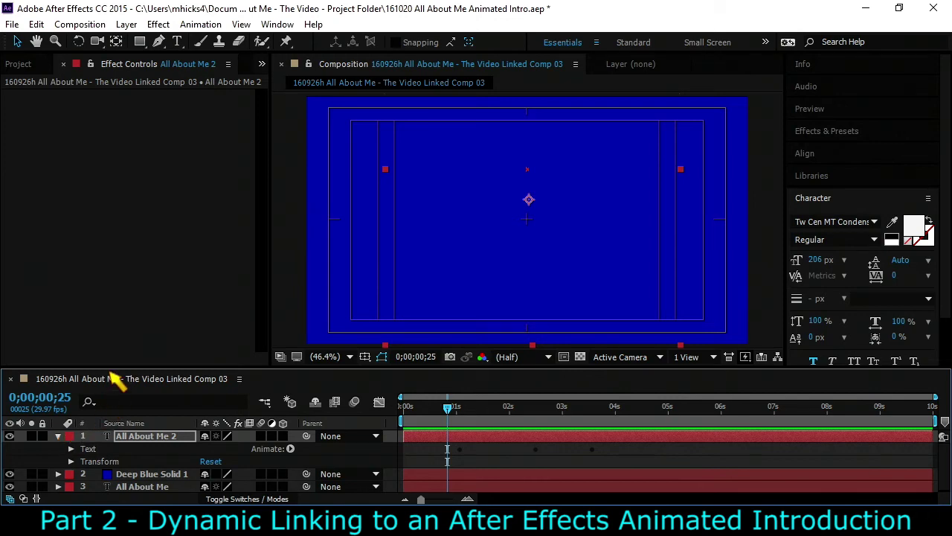
pyautogui.moveTo(108, 367); pyautogui.dragTo(115, 245)
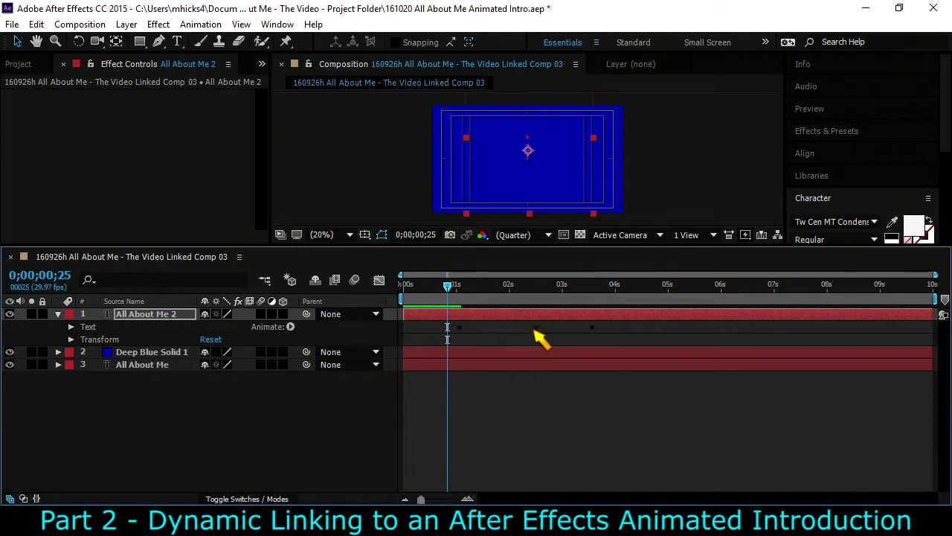
pyautogui.click(71, 327)
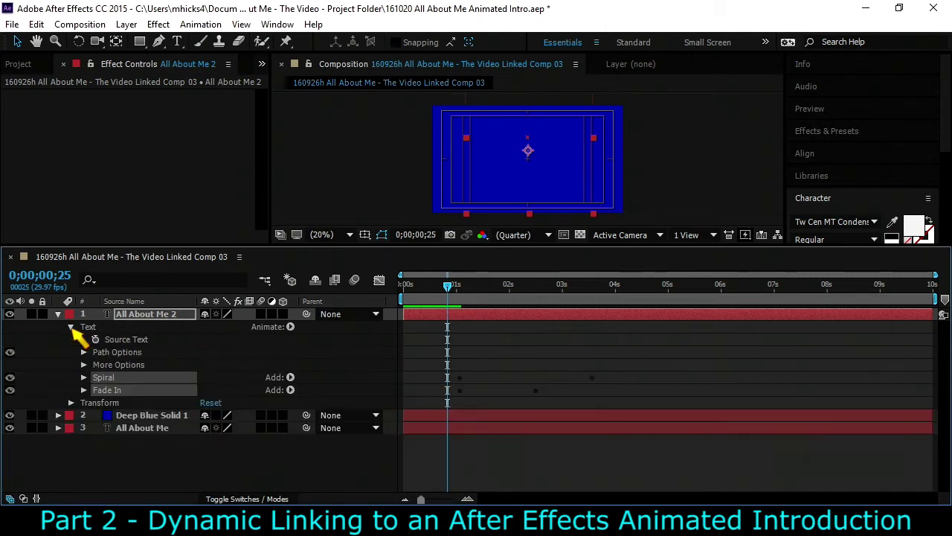
# Step: Expand the Spiral and Fade In animators, then show only the keyframed Rotation and Opacity properties of the All About Me 2 layer
pyautogui.click(83, 377)
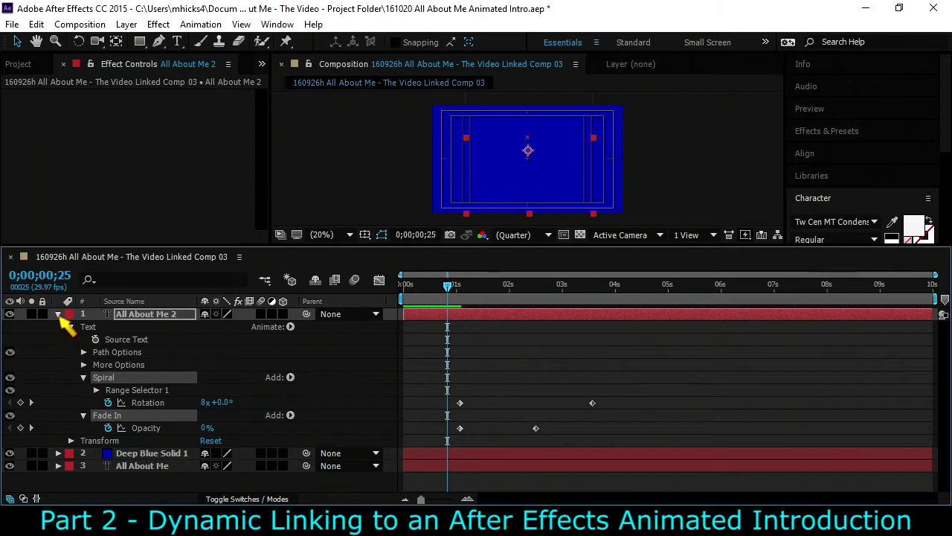
pyautogui.click(59, 314)
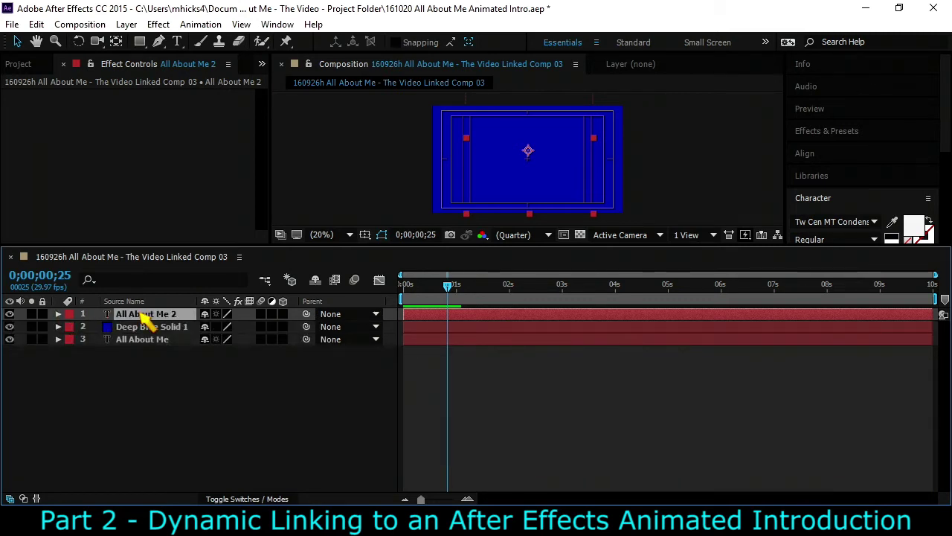
pyautogui.press('u')
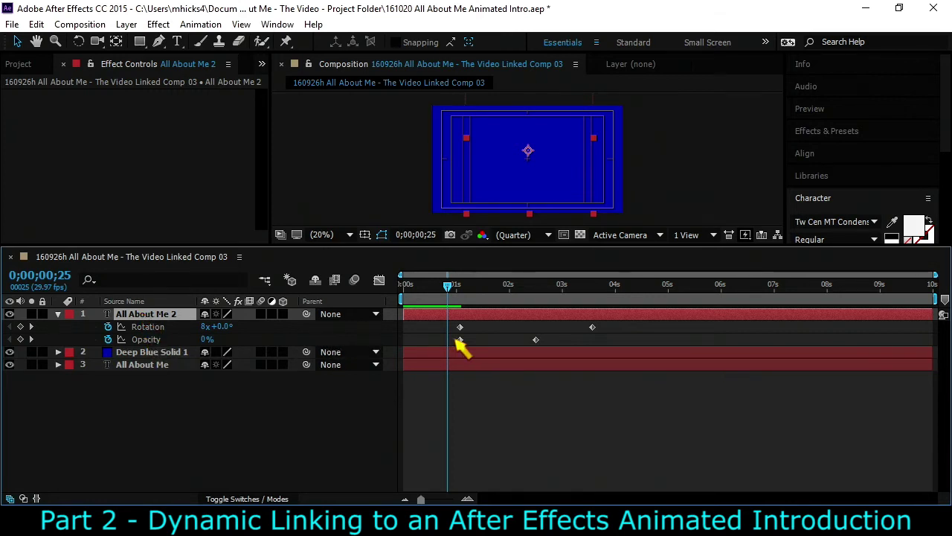
# Step: Move the first Rotation and Opacity keyframes to the very start of the timeline and play the animation from 0;00;00;00
pyautogui.moveTo(473, 323); pyautogui.dragTo(404, 341)
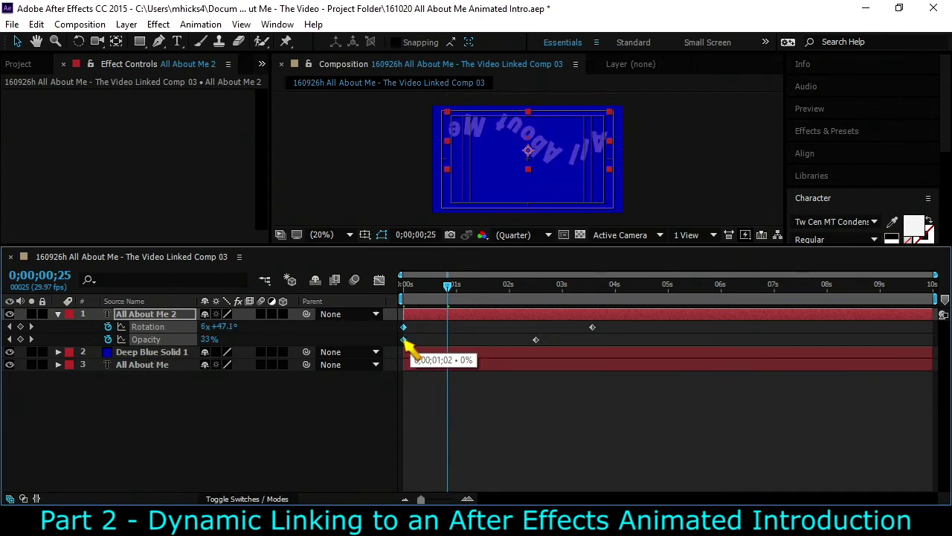
pyautogui.moveTo(447, 306); pyautogui.dragTo(402, 300)
pyautogui.press('space')
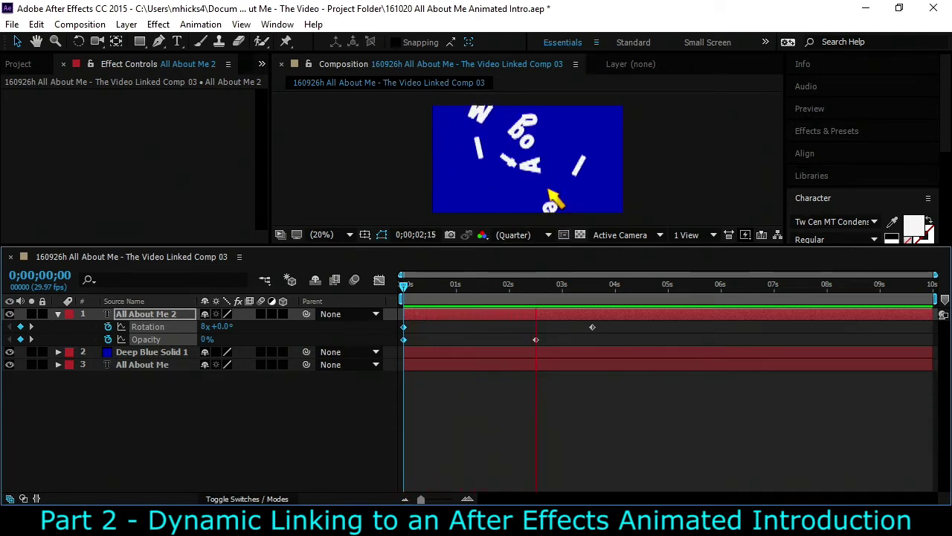
pyautogui.press('space')
# Step: Try shifting the whole All About Me 2 layer to start about 1.3 seconds later and preview the delayed animation
pyautogui.moveTo(607, 315); pyautogui.dragTo(682, 336)
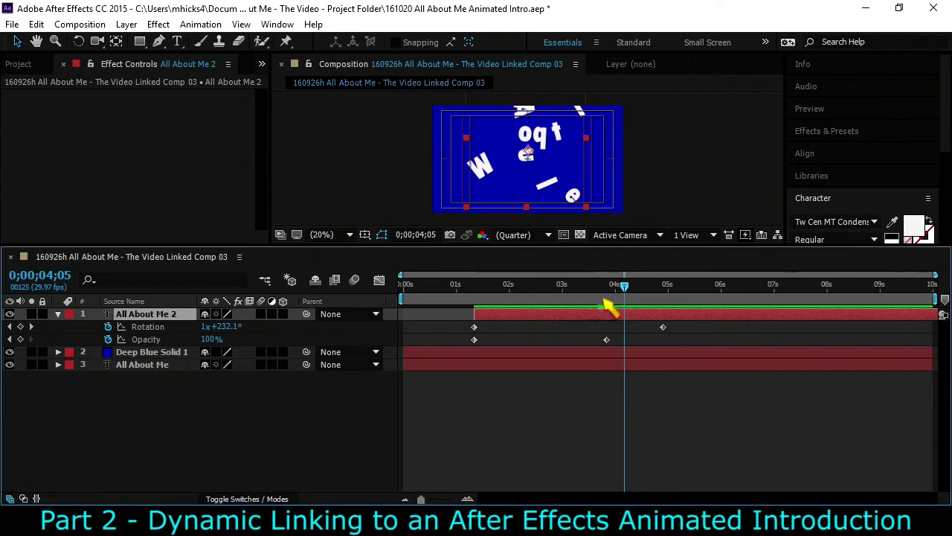
pyautogui.press('Home')
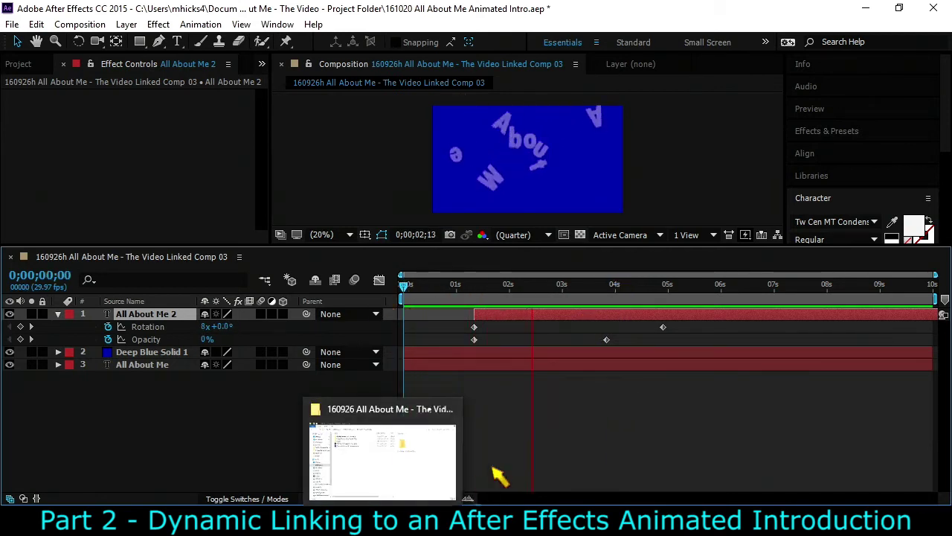
pyautogui.press('space')
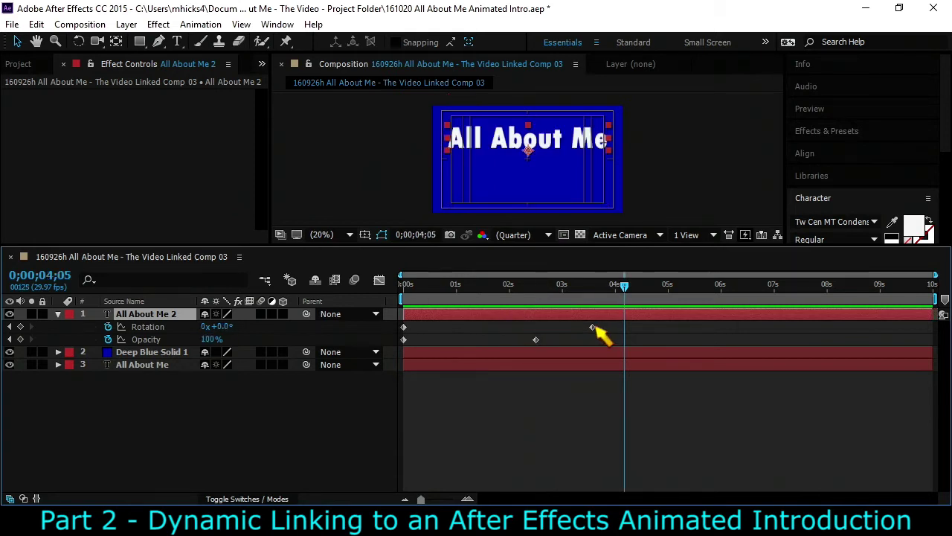
# Step: Move the ending Rotation keyframe to about 2 seconds and the ending Opacity keyframe to about 1.3 seconds, and preview the faster spiral
pyautogui.moveTo(592, 327); pyautogui.dragTo(476, 341)
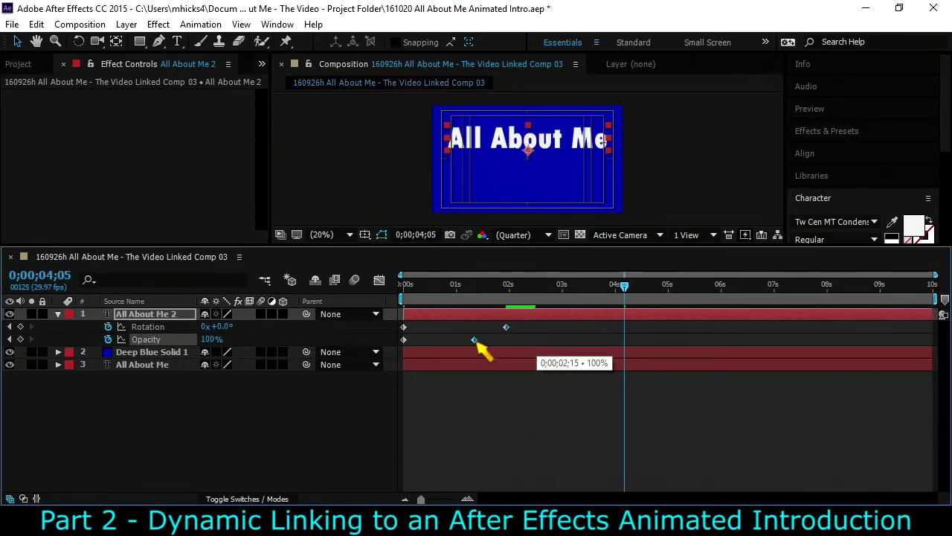
pyautogui.press('space')
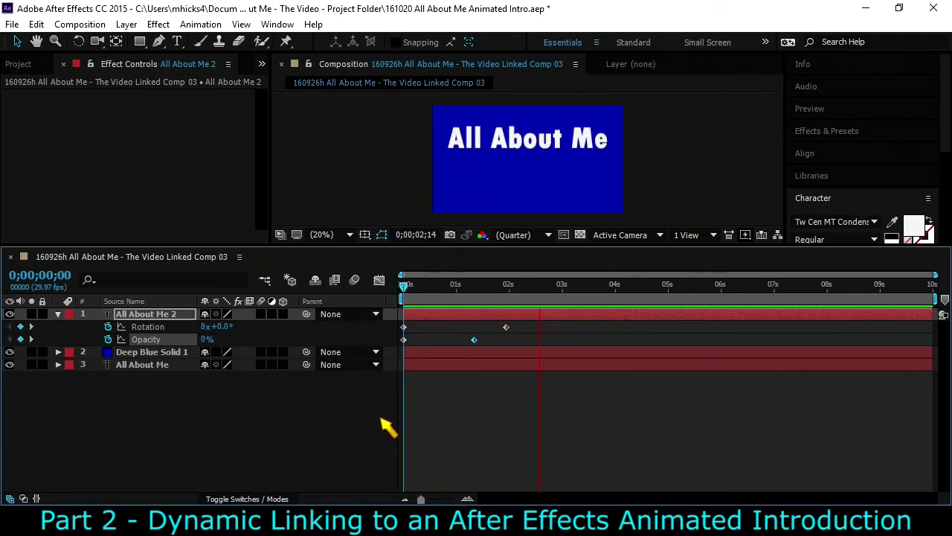
pyautogui.press('space')
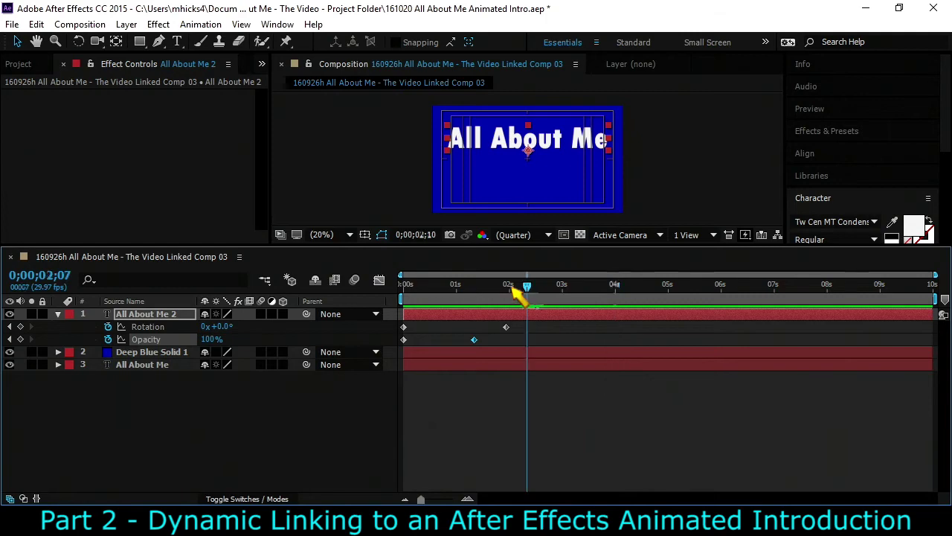
pyautogui.press('space')
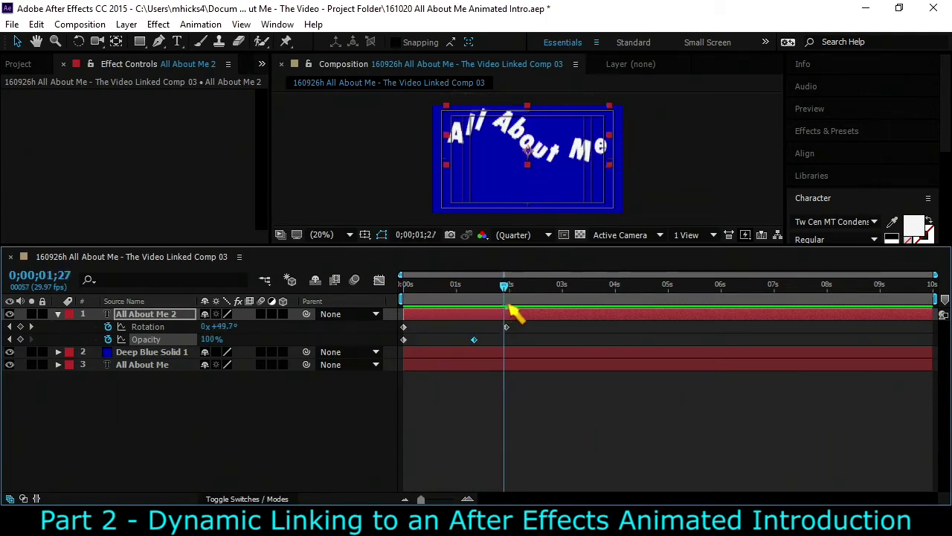
pyautogui.press('space')
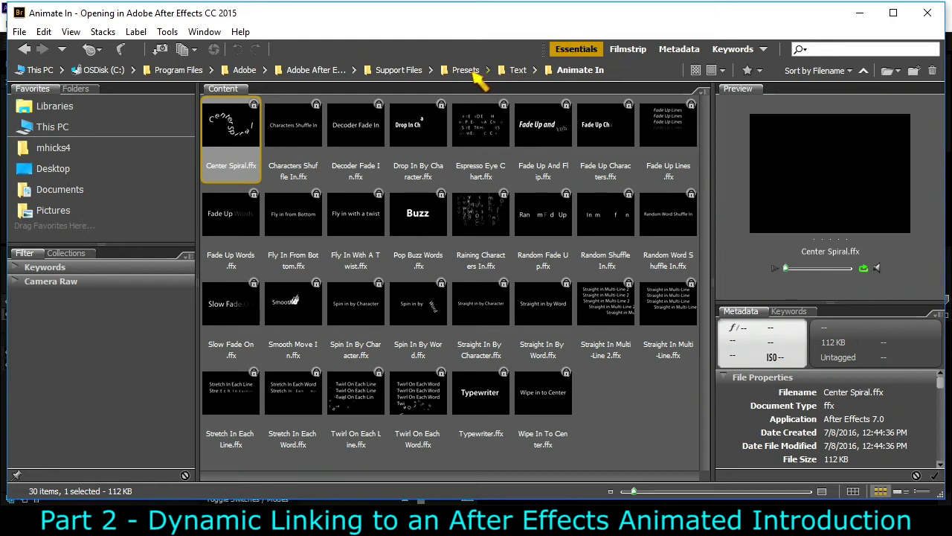
# Step: In Bridge, apply the Flicker Color - scale preset from Text > Fill and Stroke to the All About Me 2 layer and play it back
pyautogui.click(517, 70)
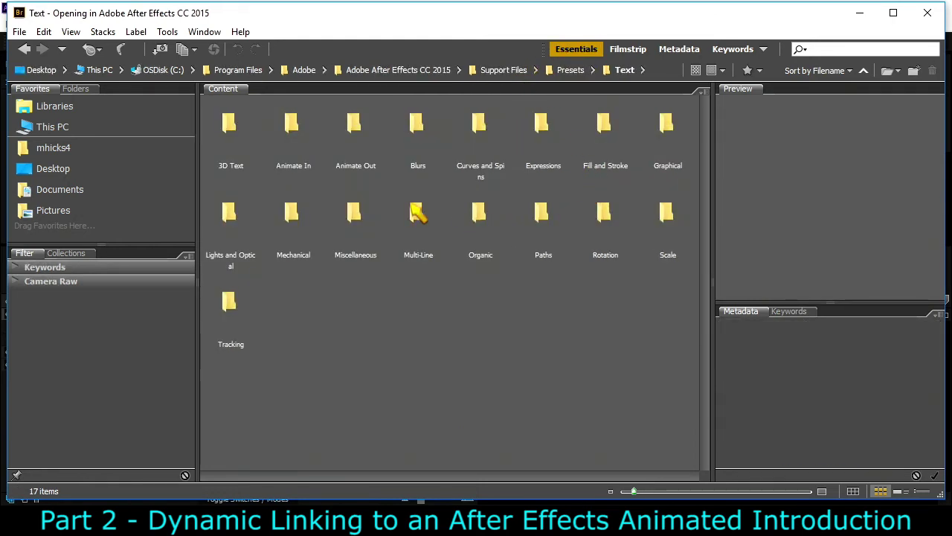
pyautogui.doubleClick(604, 127)
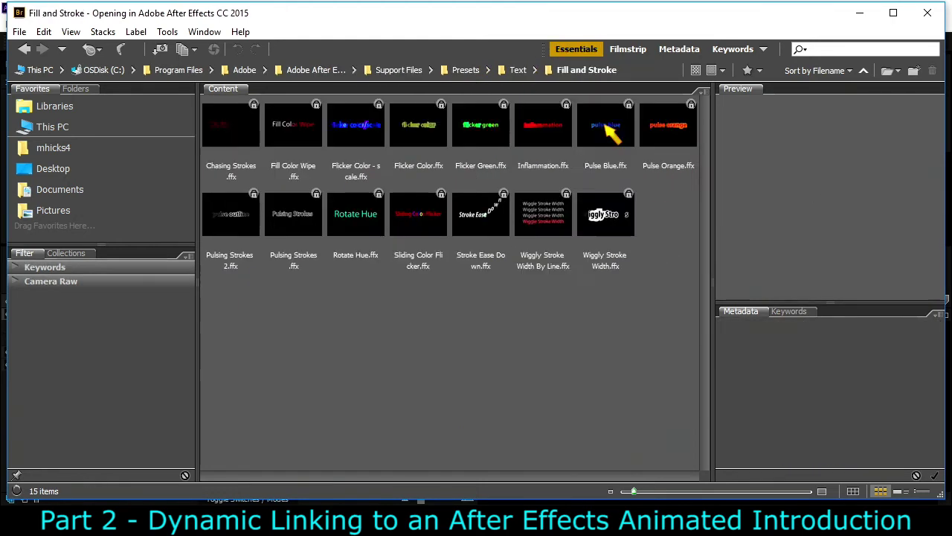
pyautogui.click(357, 137)
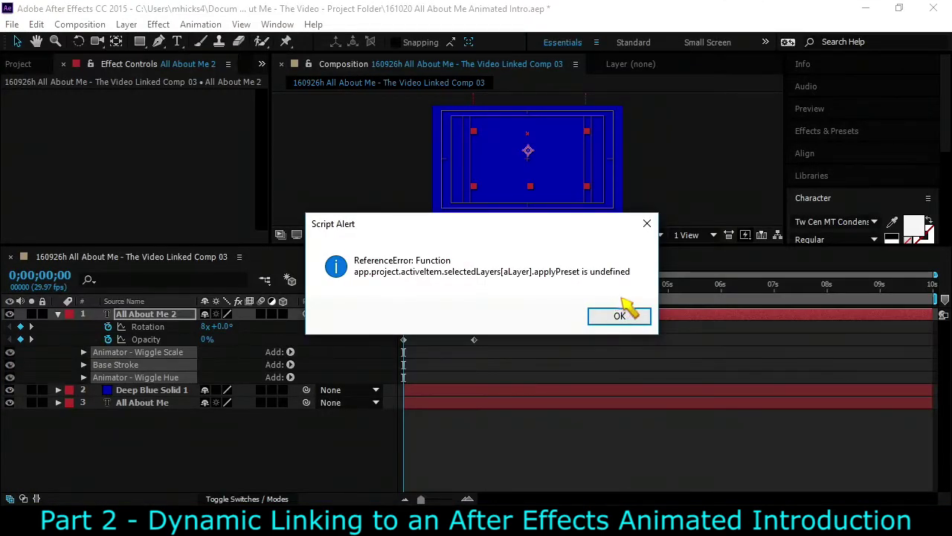
pyautogui.click(620, 315)
pyautogui.press('space')
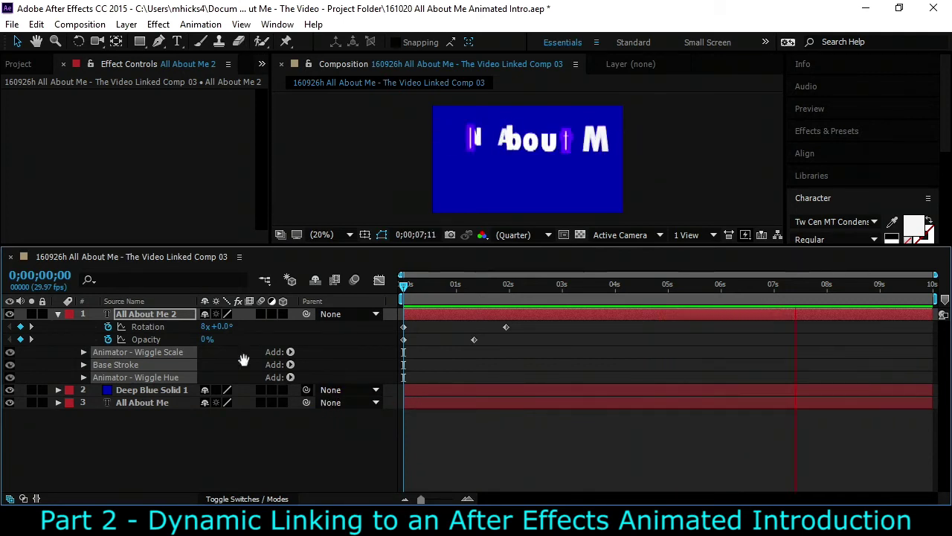
pyautogui.press('space')
# Step: Show only the keyframed properties of All About Me 2 and play the combined spiral and flicker animation from 0;00;00;06
pyautogui.click(59, 314)
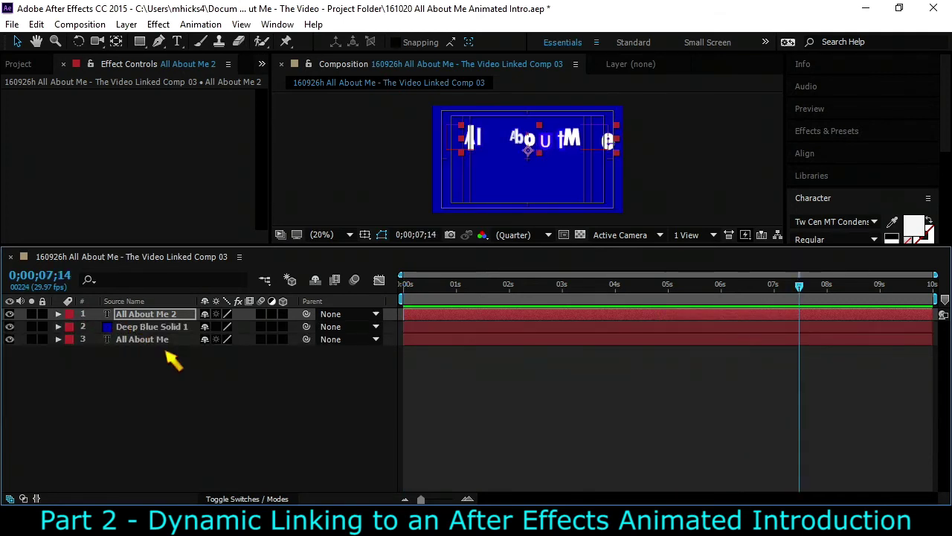
pyautogui.press('u')
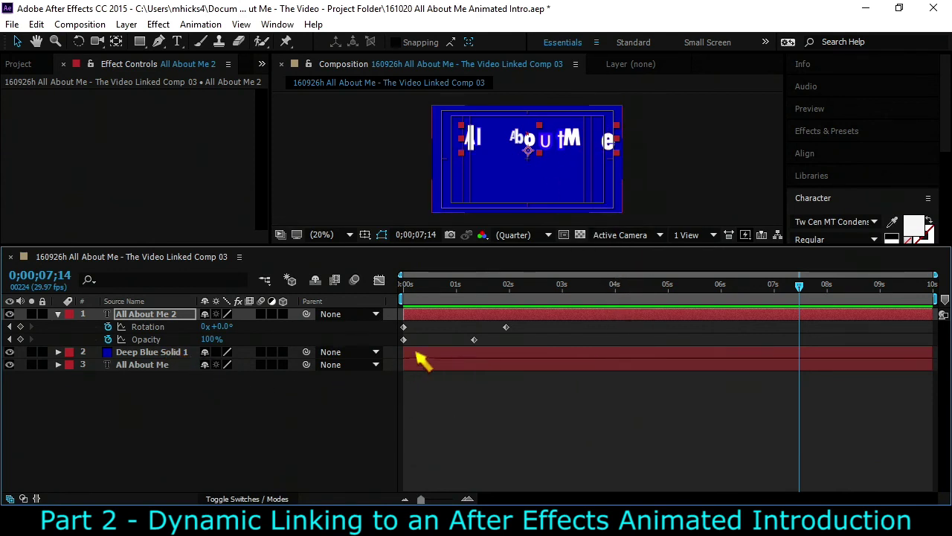
pyautogui.moveTo(561, 294); pyautogui.dragTo(419, 295)
pyautogui.press('space')
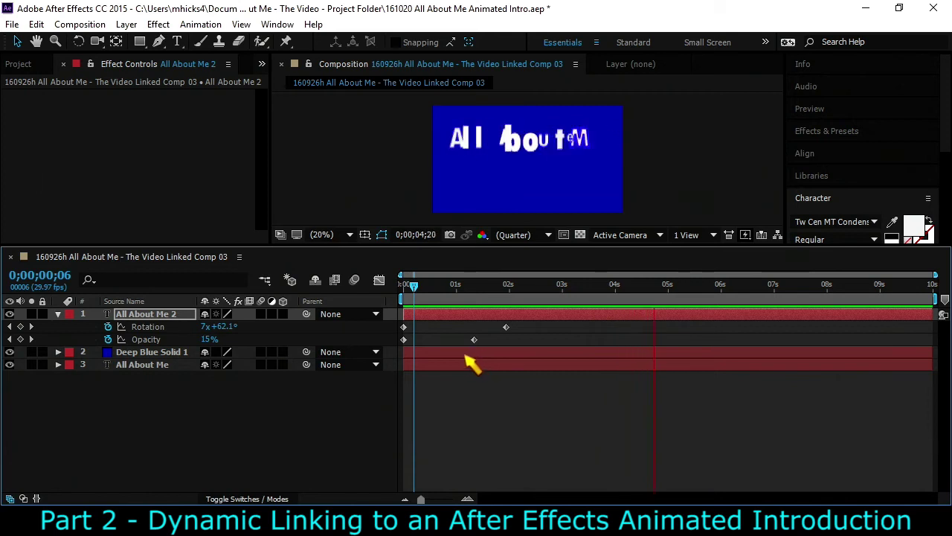
pyautogui.press('space')
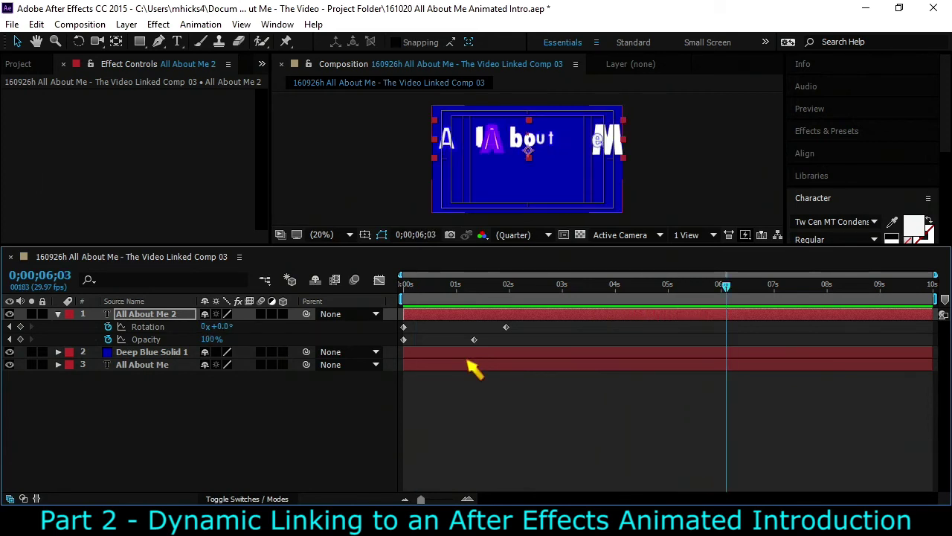
# Step: Undo the Flicker Color - scale preset and play the spiral animation from the start of the composition
pyautogui.press('Home')
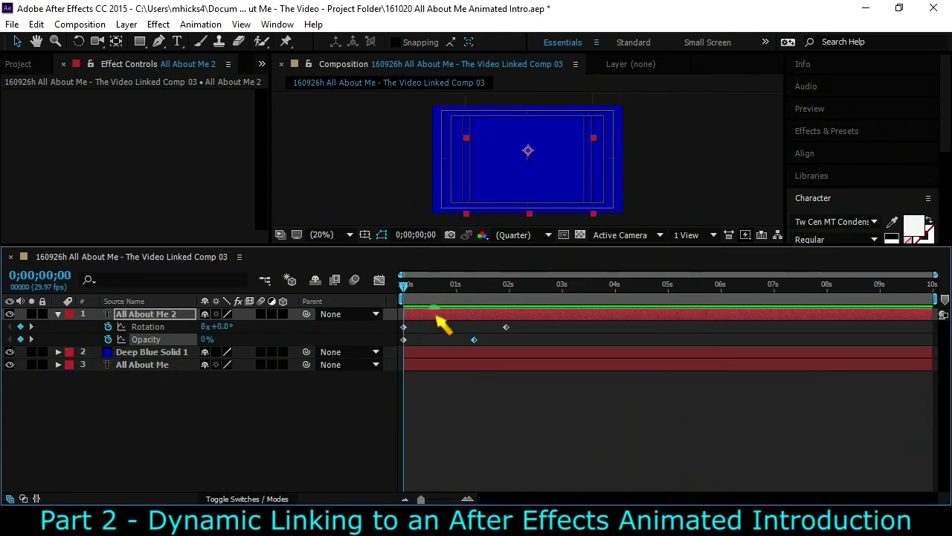
pyautogui.press('space')
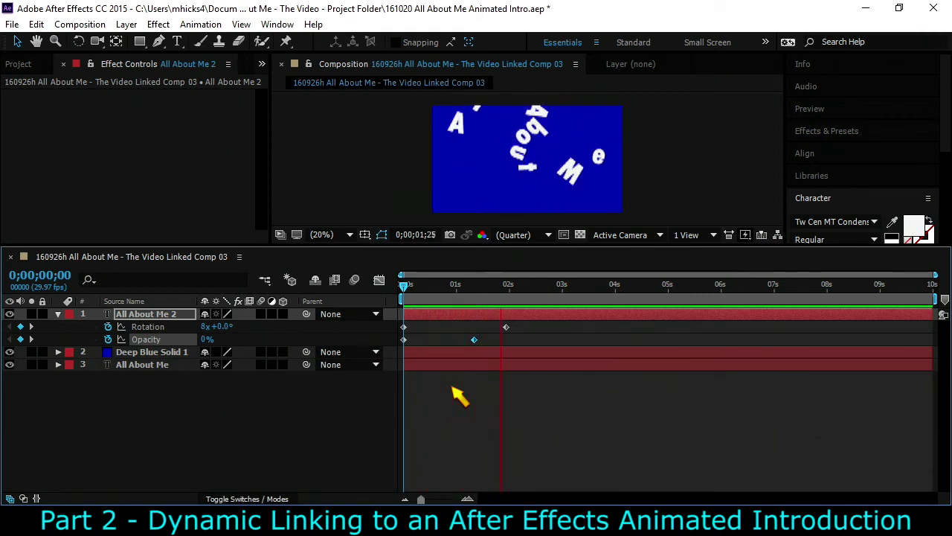
pyautogui.press('space')
# Step: Place the playhead at 0;00;02;09, where the title is fully formed, and enlarge the composition view by shrinking the timeline area
pyautogui.moveTo(532, 286)
pyautogui.mouseDown()
pyautogui.moveTo(397, 308)
pyautogui.moveTo(450, 286)
pyautogui.moveTo(525, 295)
pyautogui.mouseUp()
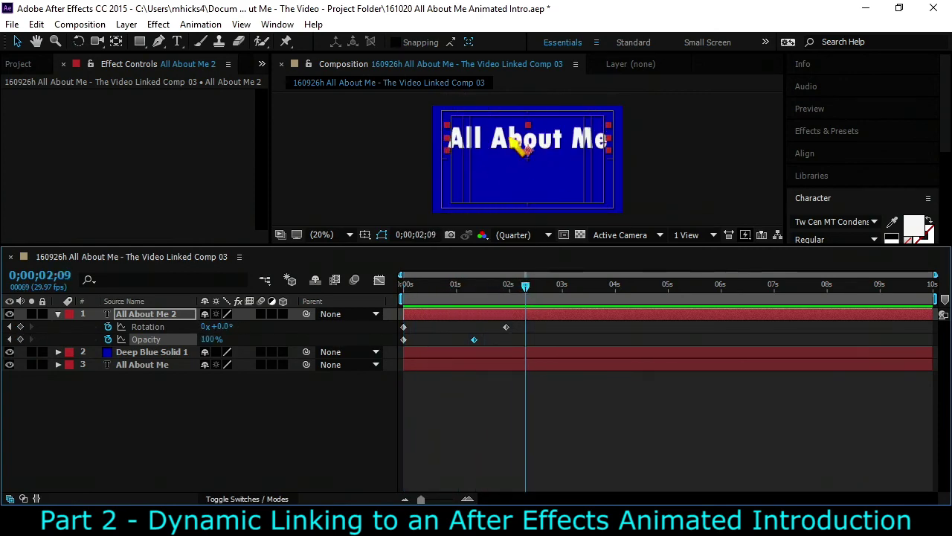
pyautogui.moveTo(447, 245); pyautogui.dragTo(451, 390)
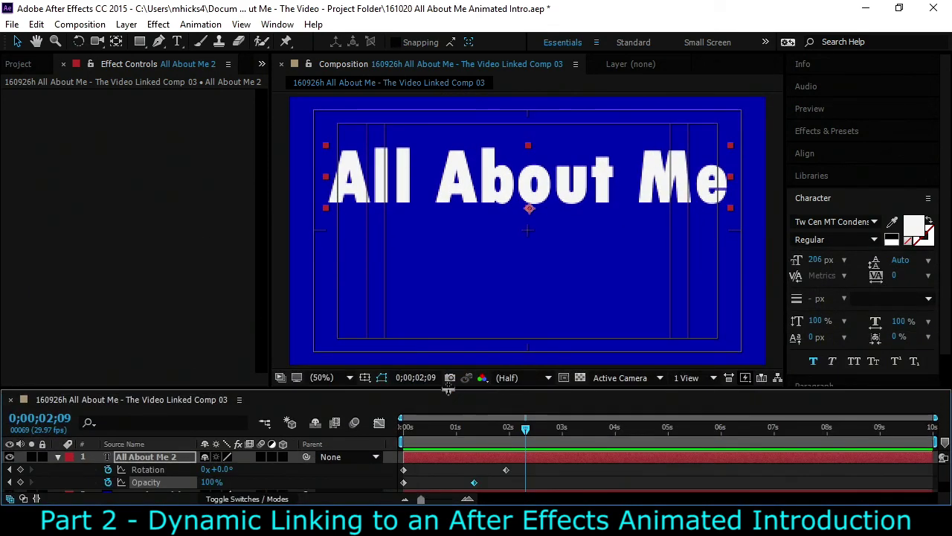